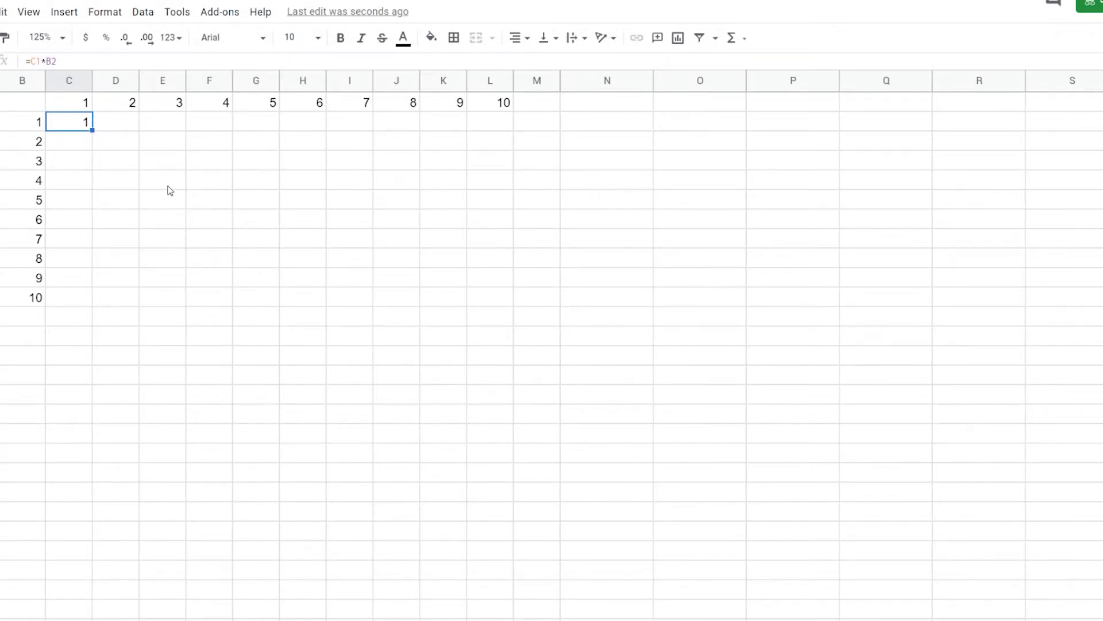
# Try a test entry C3=C1 in an empty cell, then delete it
pyautogui.click(175, 299)
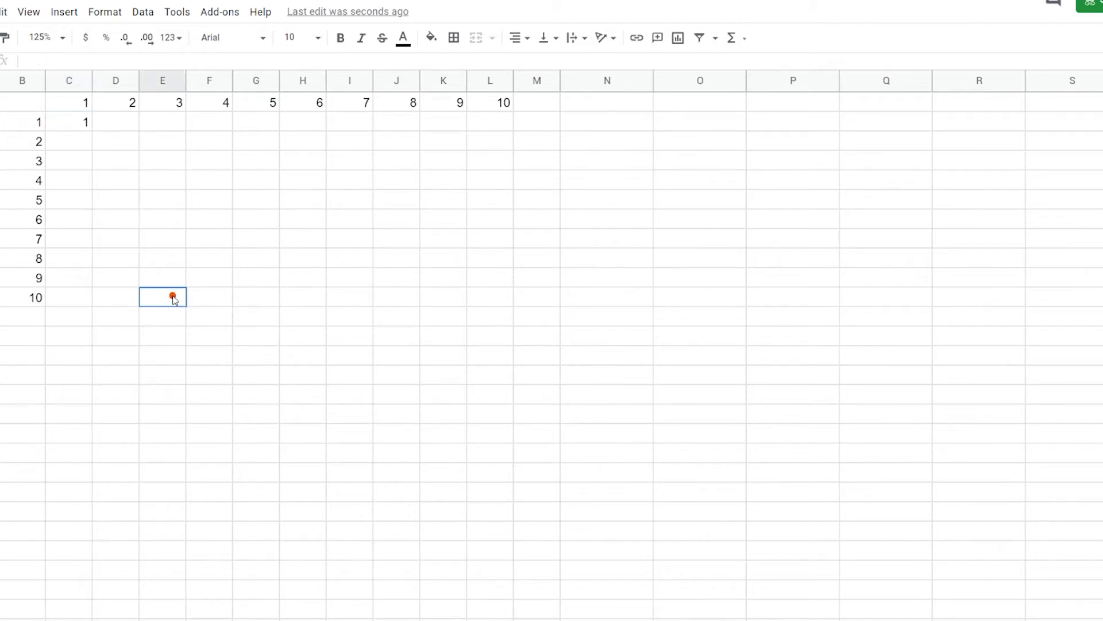
pyautogui.write('C3')
pyautogui.write('=C1')
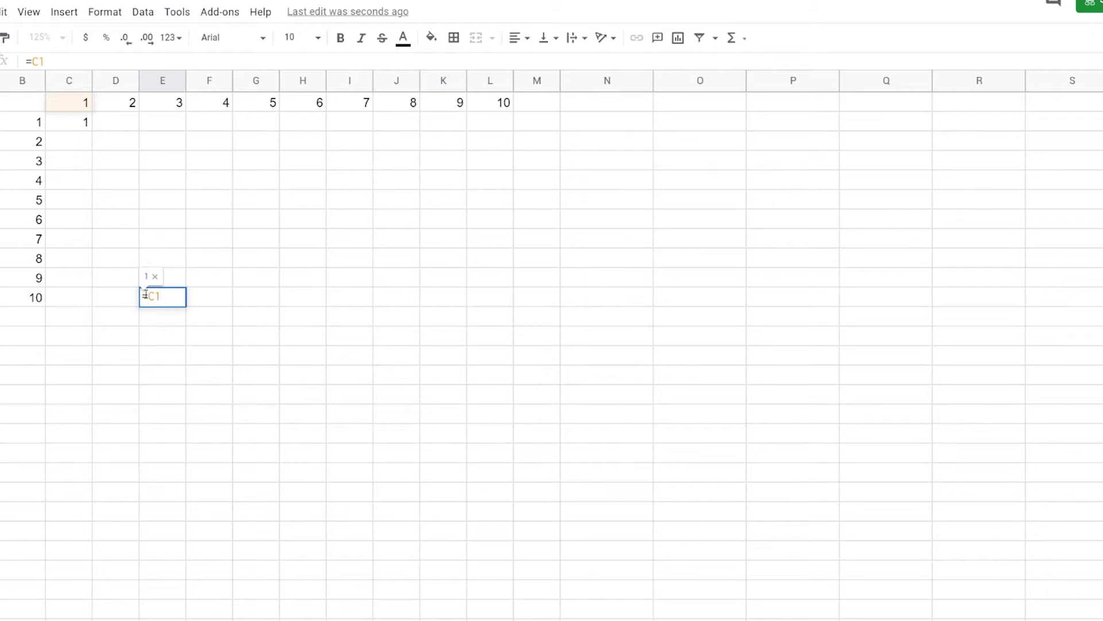
pyautogui.press('Return')
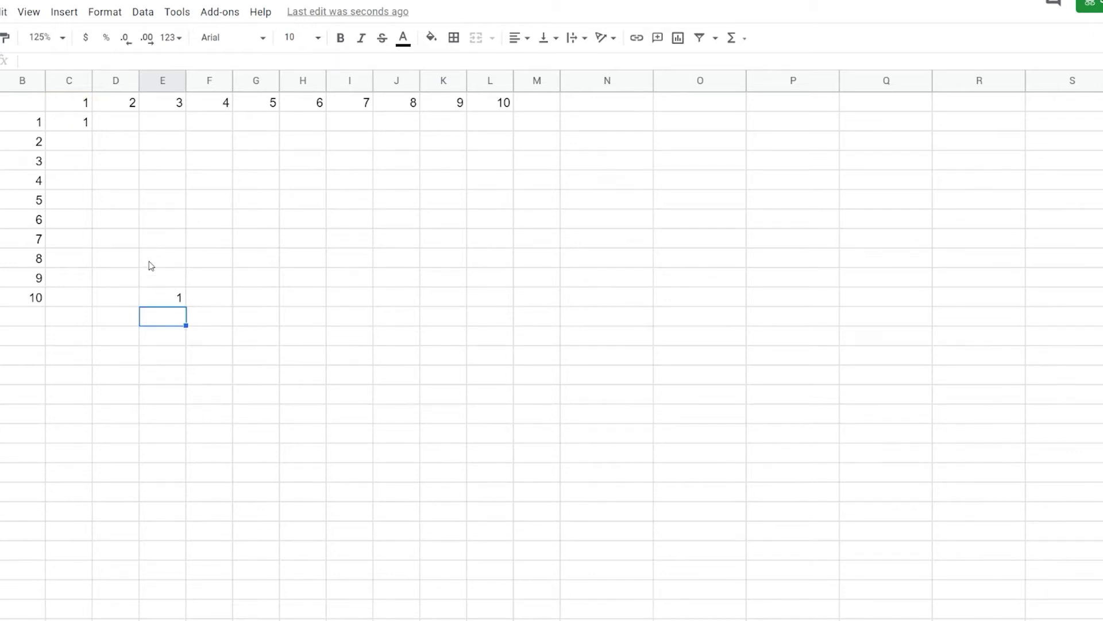
pyautogui.click(151, 300)
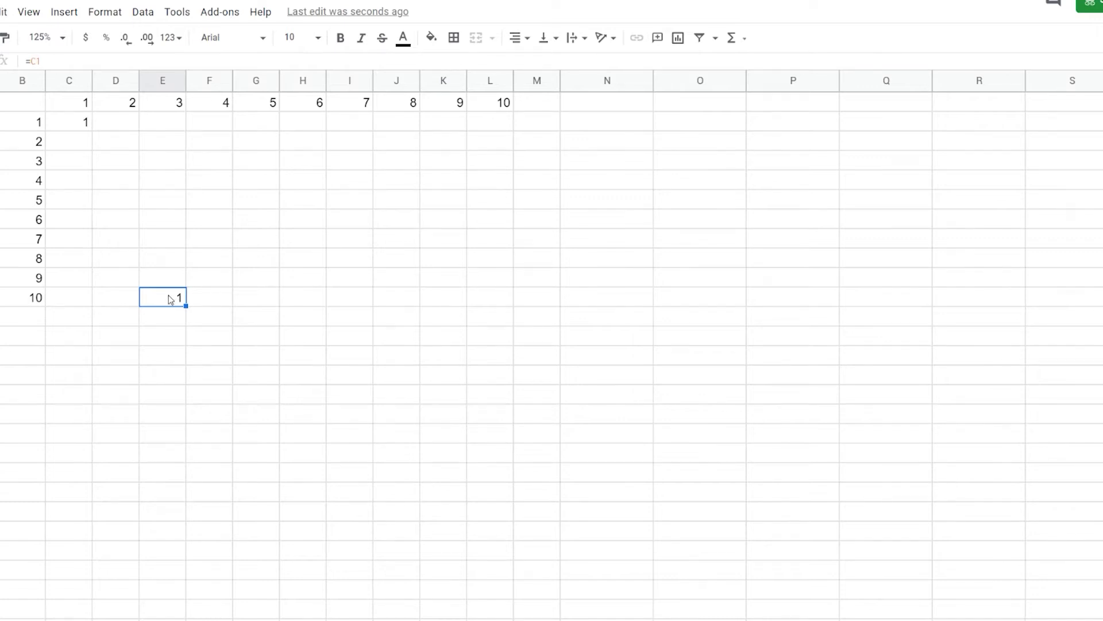
pyautogui.press('Delete')
# Enter =sum(B2:B11) below column B, copy it into column C, and check the shifted range
pyautogui.press('Down')
pyautogui.press('Left')
pyautogui.press('Left')
pyautogui.press('Left')
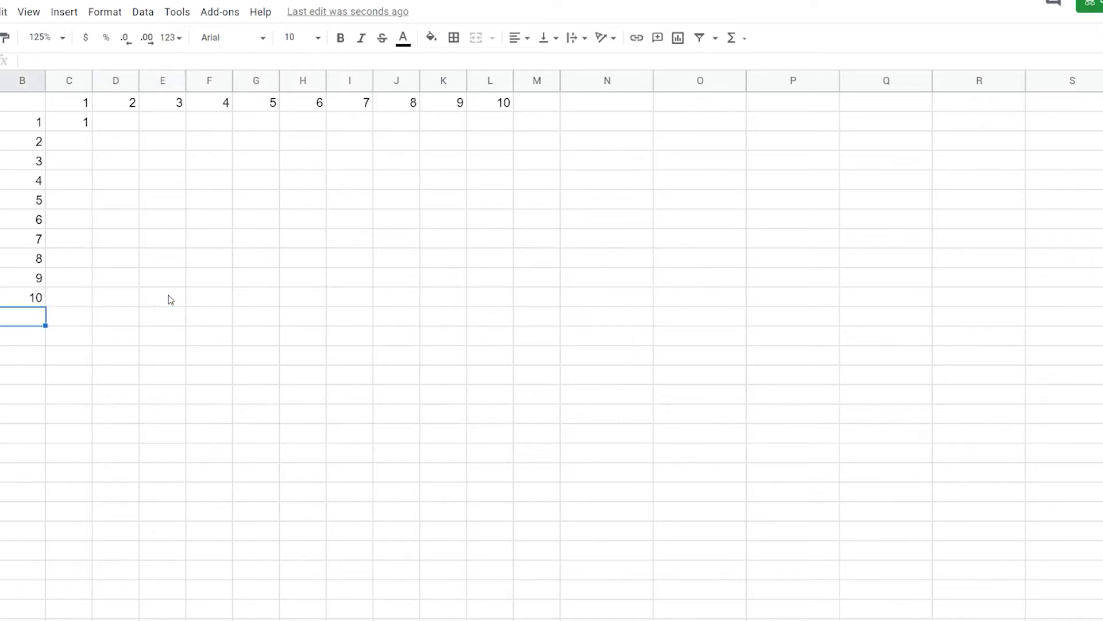
pyautogui.write('=su')
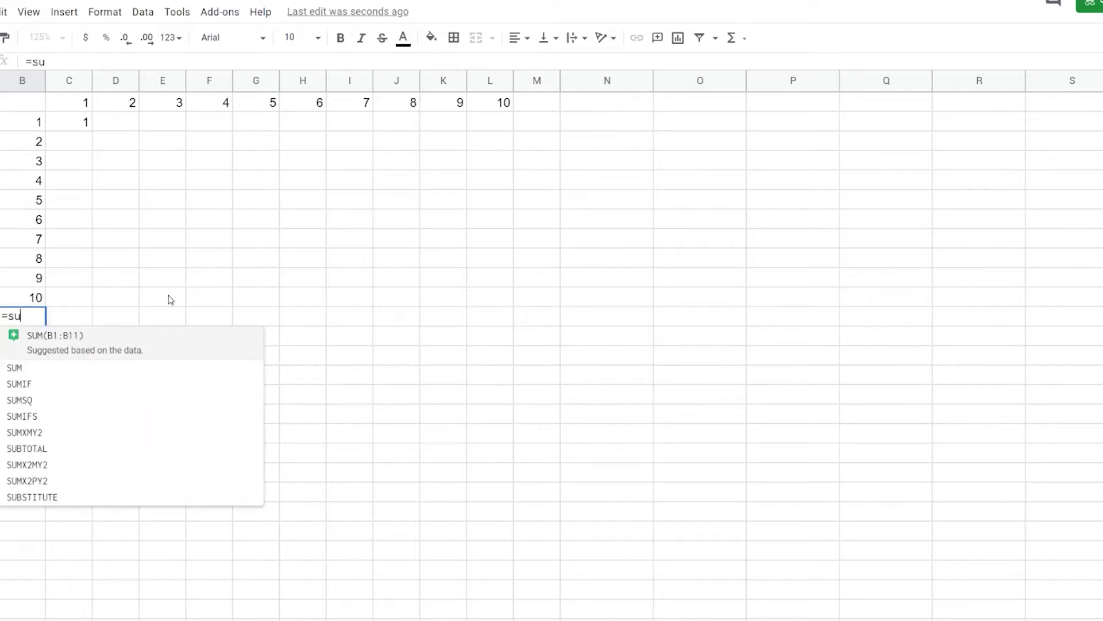
pyautogui.write('m(B')
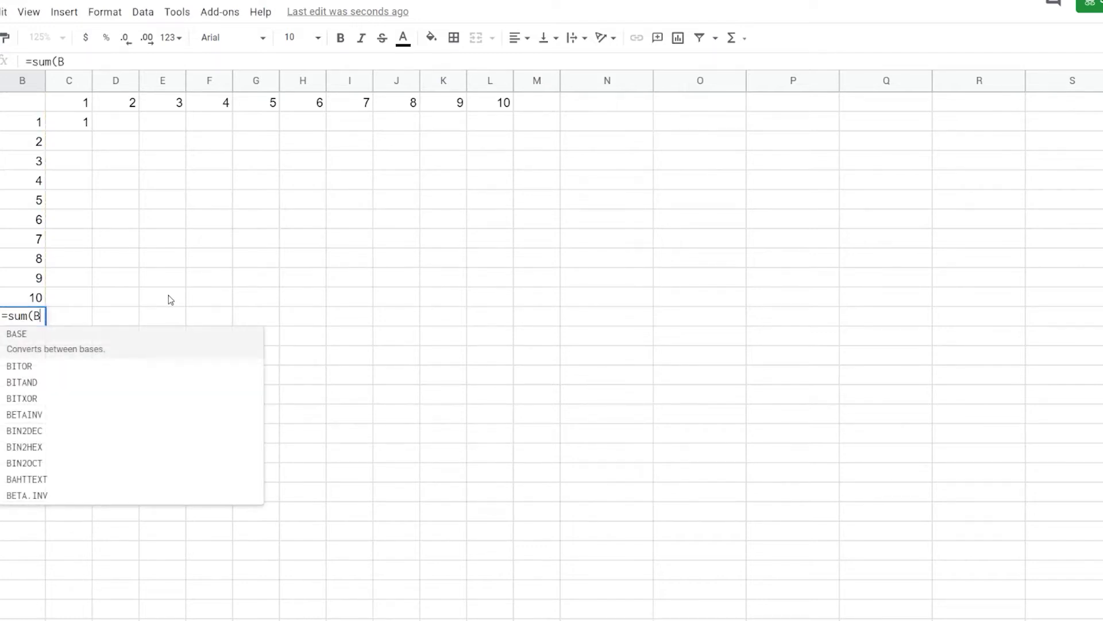
pyautogui.write('2:B11)')
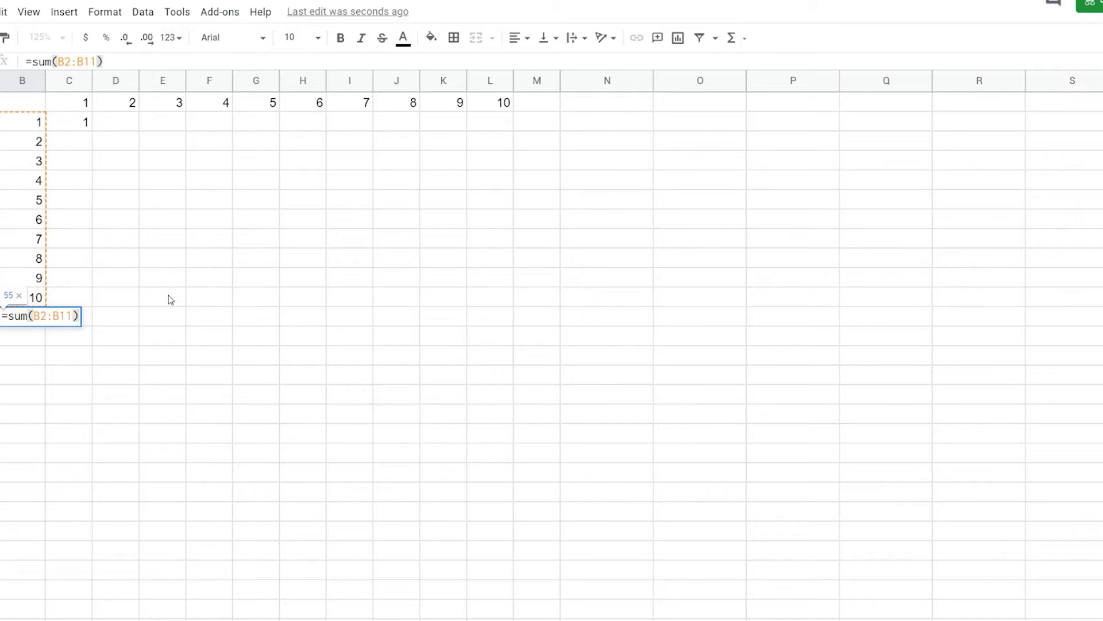
pyautogui.press('Return')
pyautogui.click(35, 317)
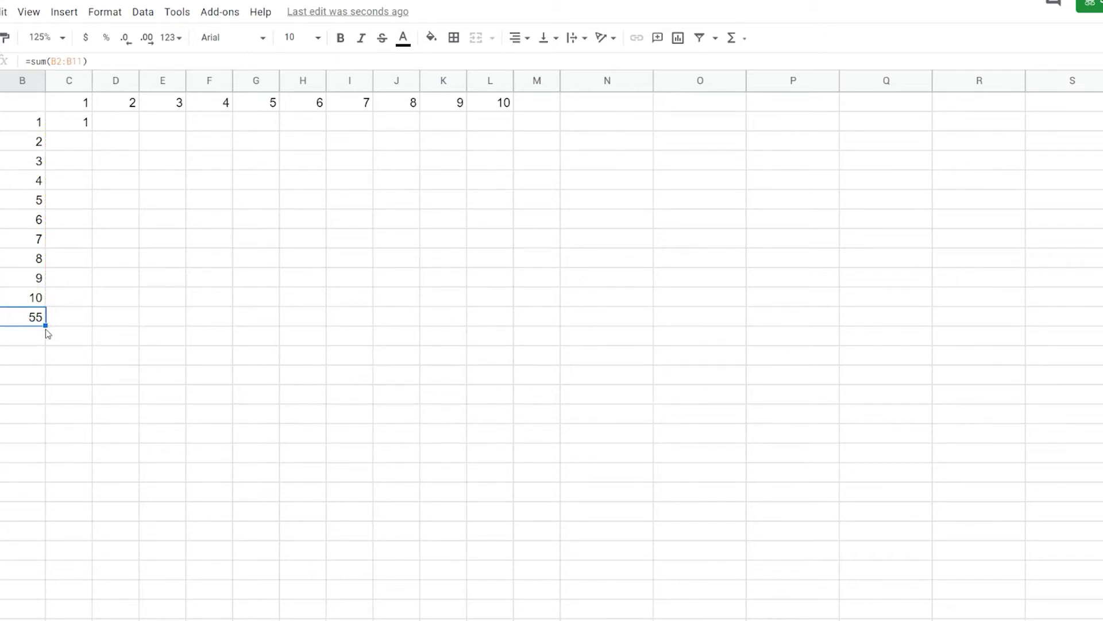
pyautogui.moveTo(45, 325); pyautogui.dragTo(83, 329)
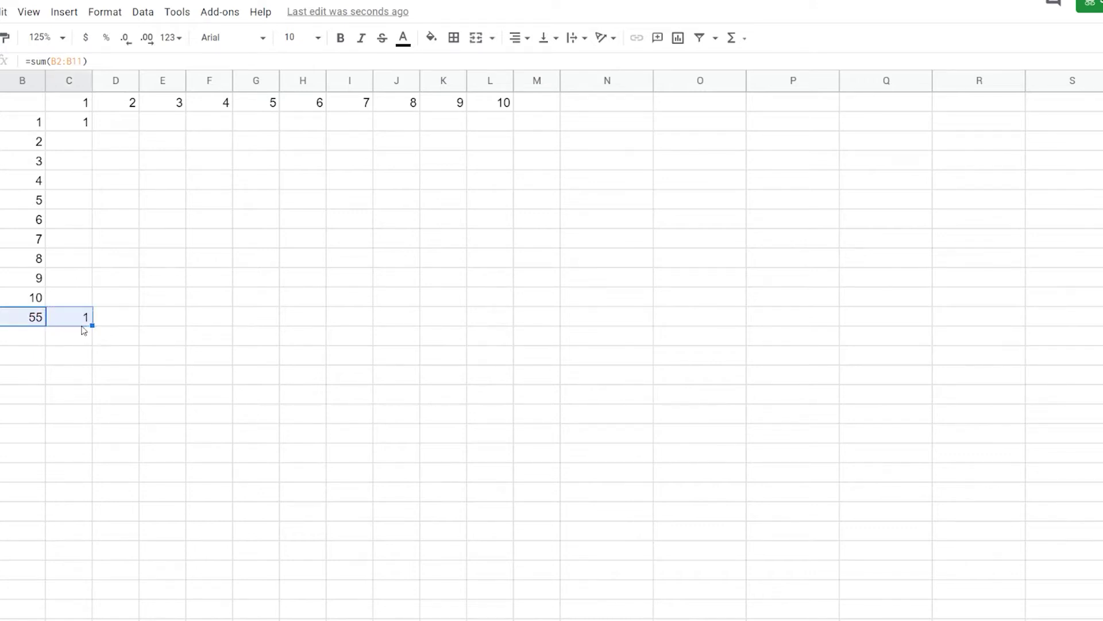
pyautogui.click(52, 61)
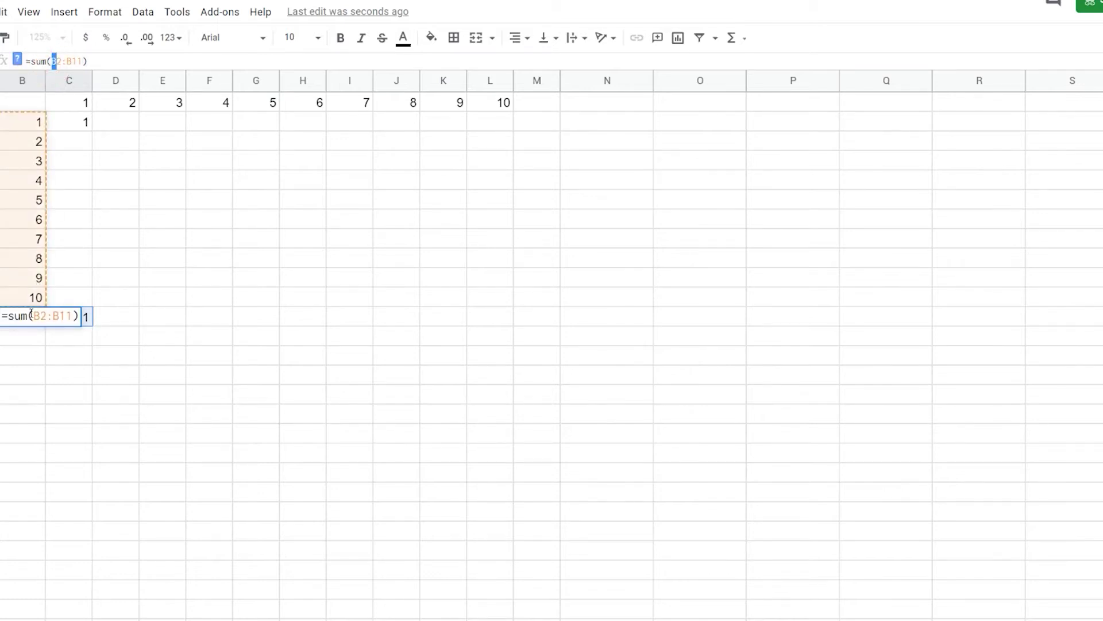
pyautogui.press('Return')
pyautogui.click(77, 316)
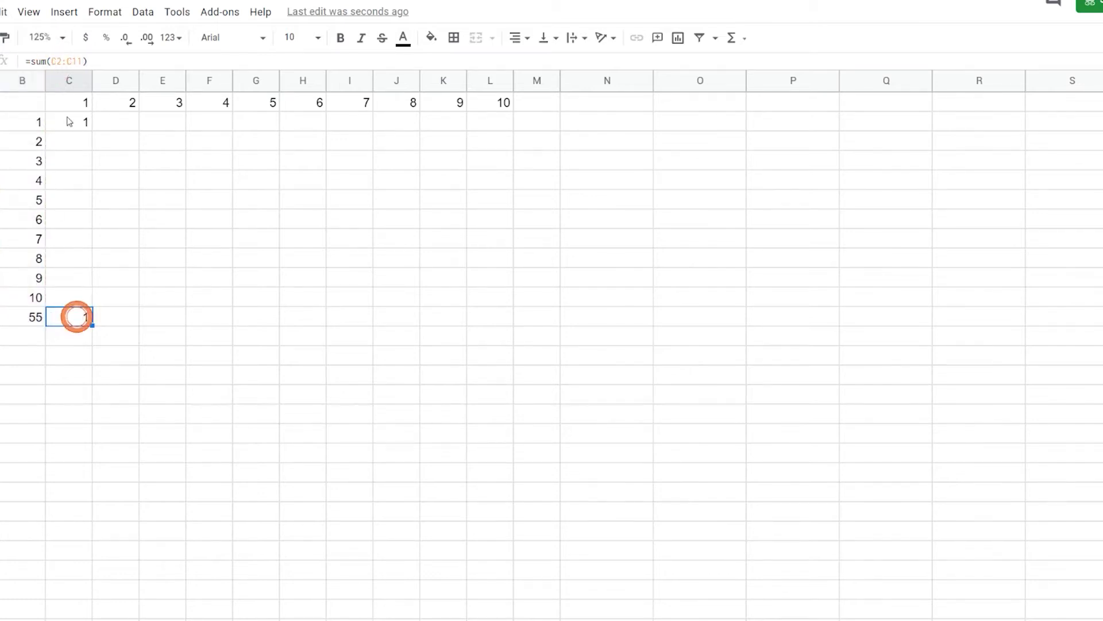
pyautogui.click(54, 62)
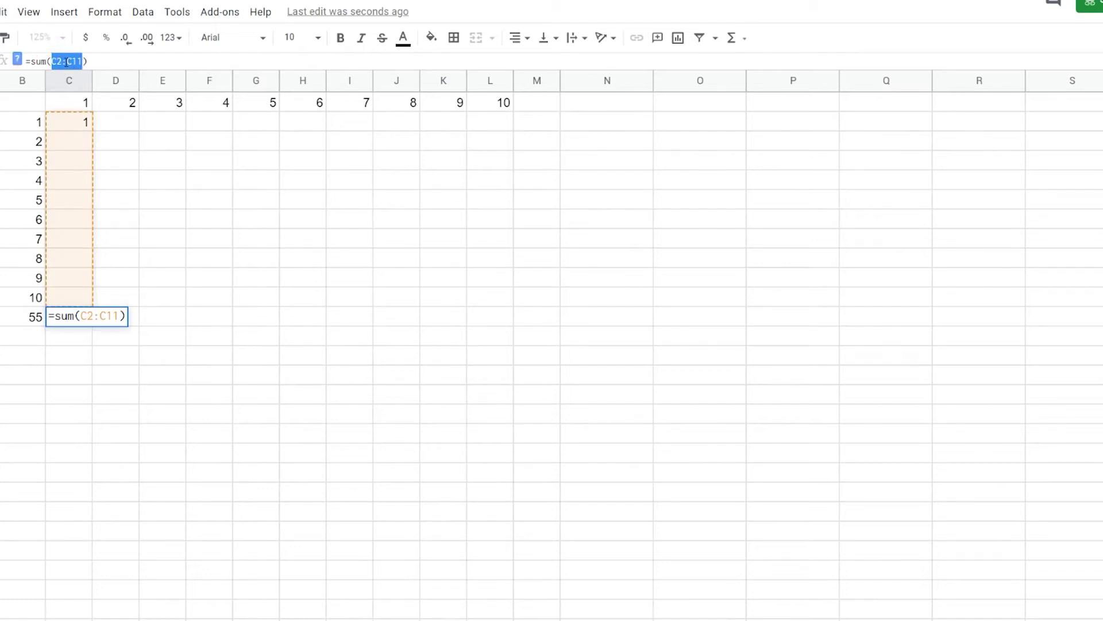
pyautogui.moveTo(51, 62); pyautogui.dragTo(61, 62)
pyautogui.click(115, 377)
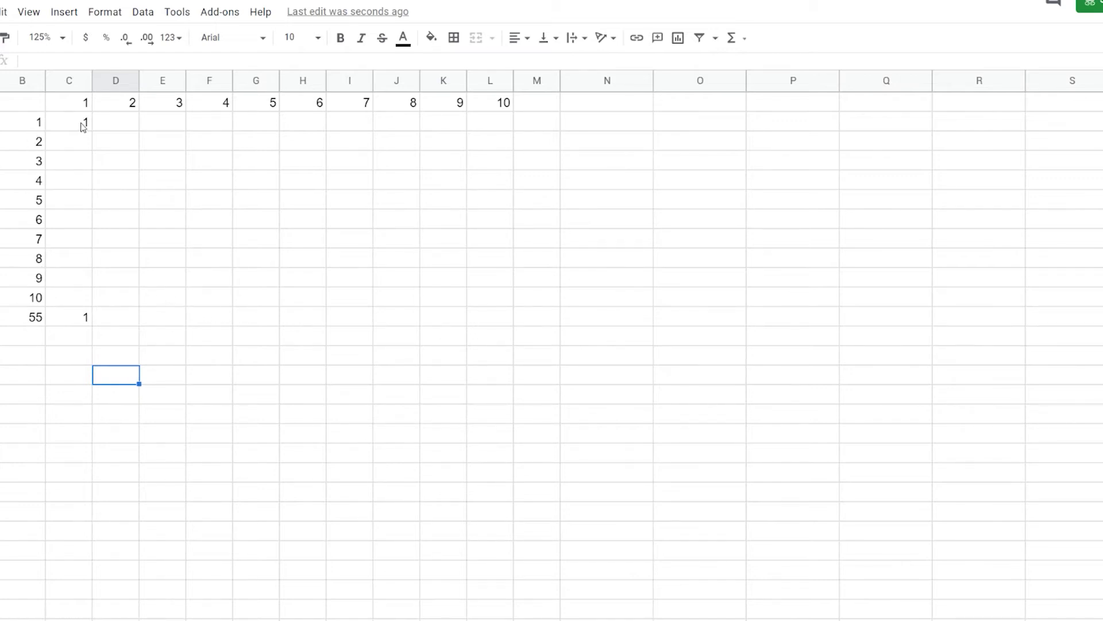
# Enter test value 100 in column C and fill the totals row across to column L
pyautogui.click(35, 319)
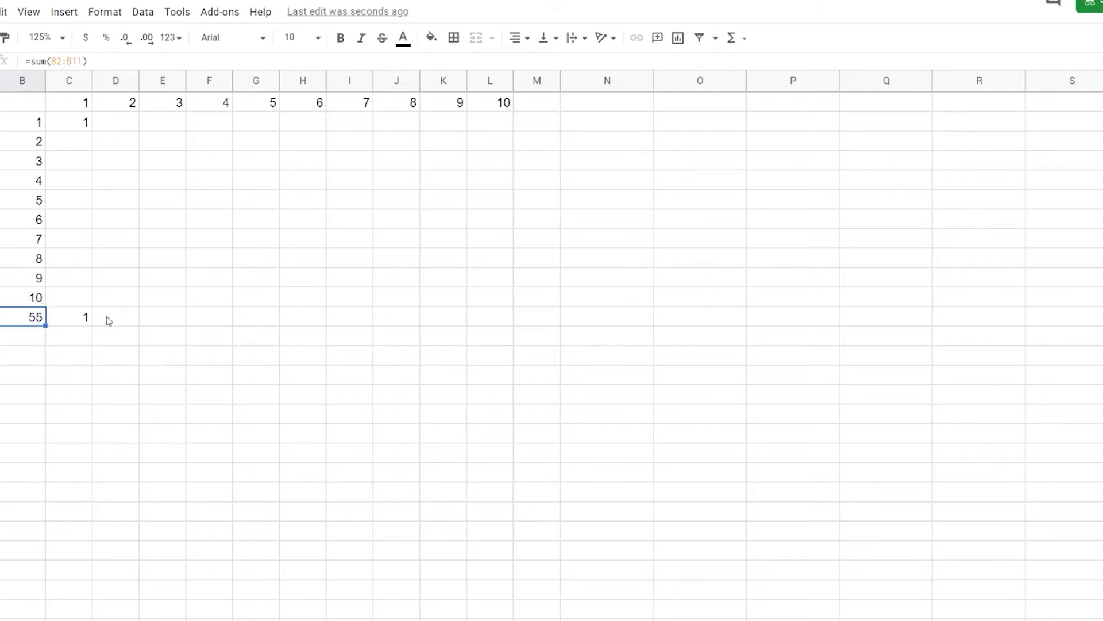
pyautogui.click(75, 235)
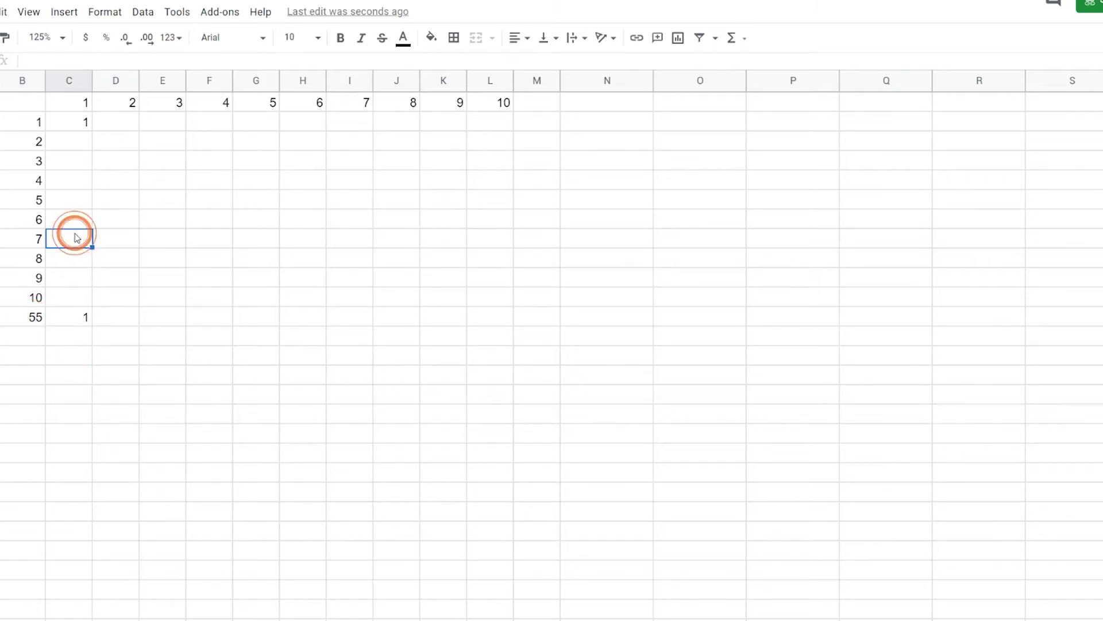
pyautogui.write('100')
pyautogui.press('Return')
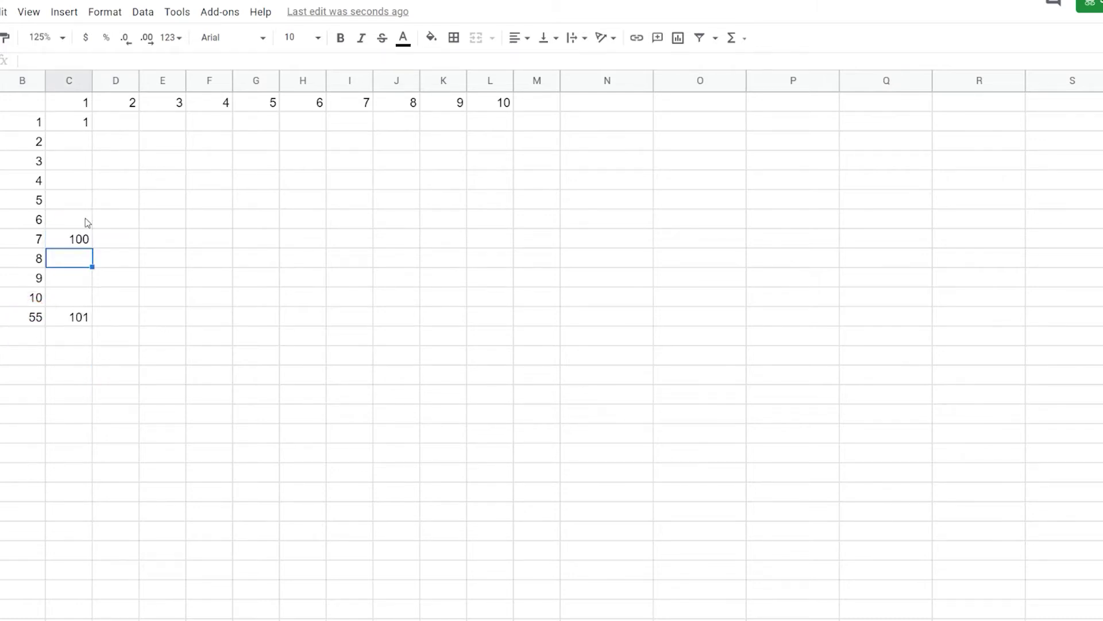
pyautogui.click(81, 316)
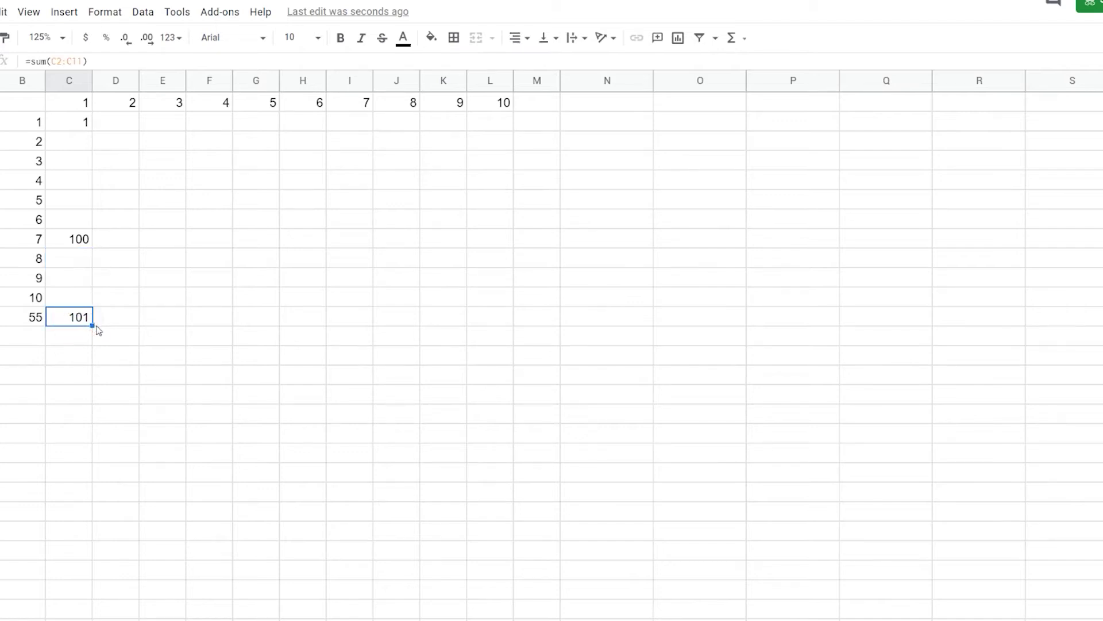
pyautogui.moveTo(92, 325); pyautogui.dragTo(480, 322)
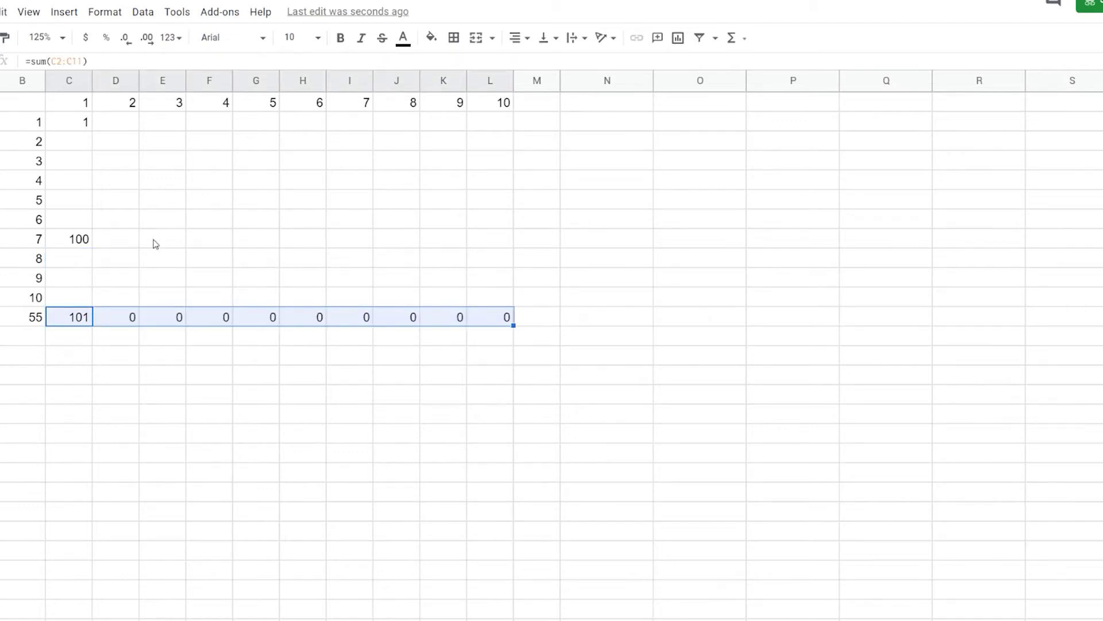
# Enter test values 500 and 100 in column D so the totals show 101 and 600
pyautogui.click(130, 195)
pyautogui.write('500')
pyautogui.press('Return')
pyautogui.click(114, 179)
pyautogui.write('100')
pyautogui.press('Return')
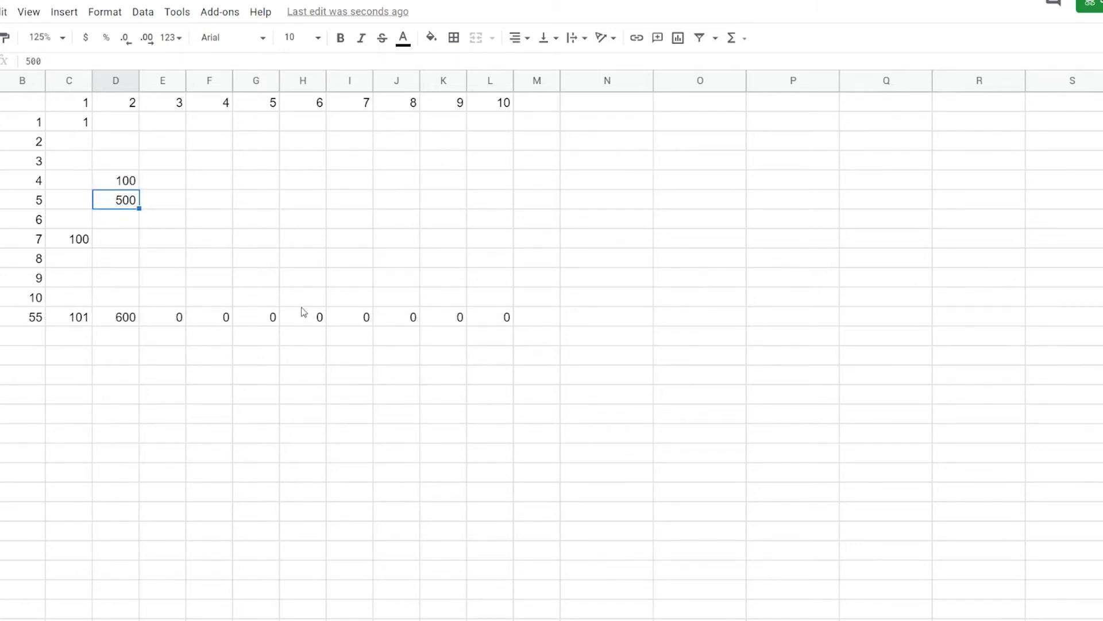
# Examine the =C1*B2 formula in C2 and fill it down column C
pyautogui.click(72, 122)
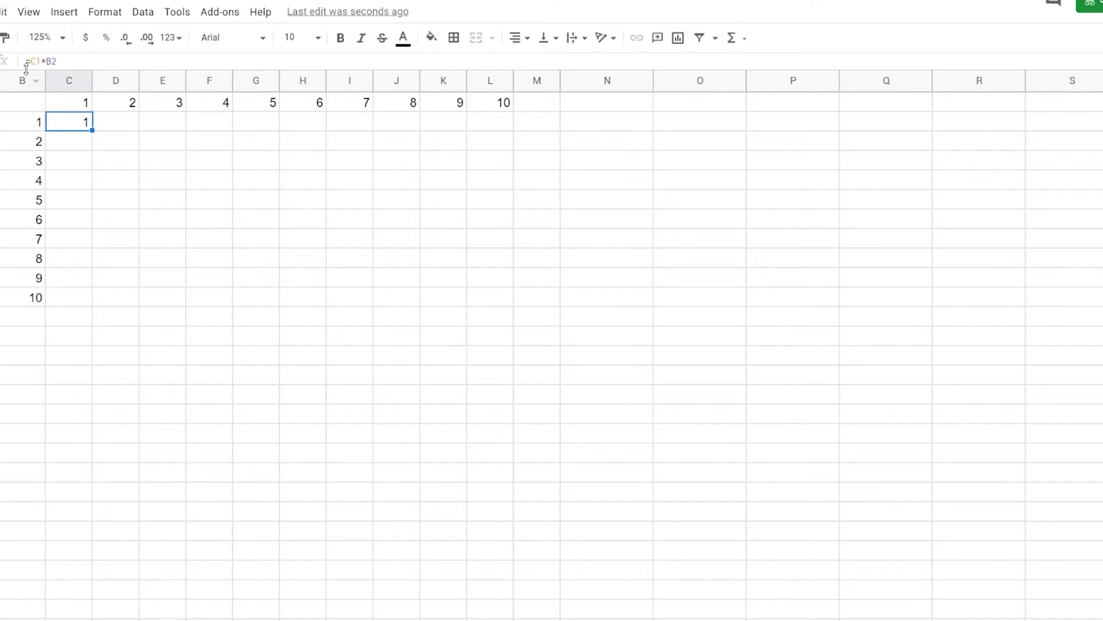
pyautogui.moveTo(31, 61); pyautogui.dragTo(56, 60)
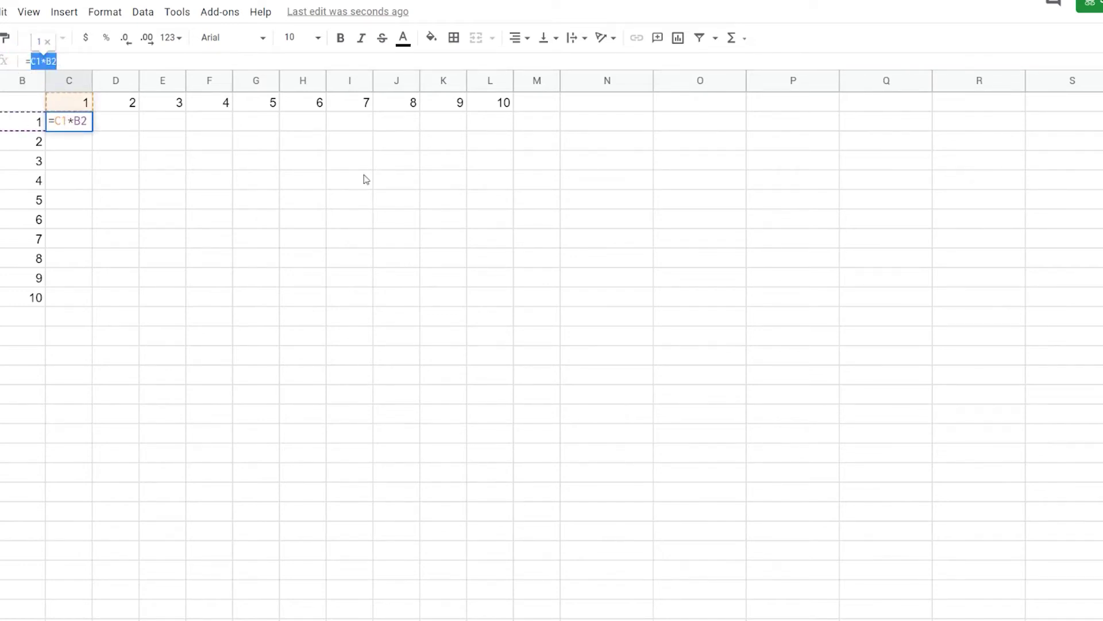
pyautogui.click(95, 165)
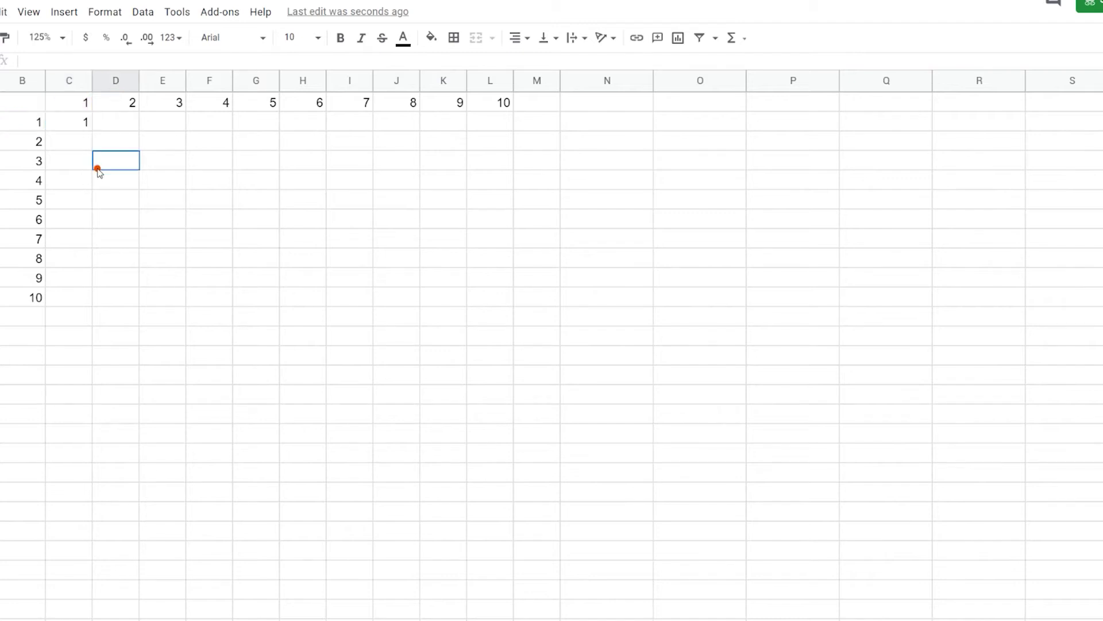
pyautogui.click(85, 122)
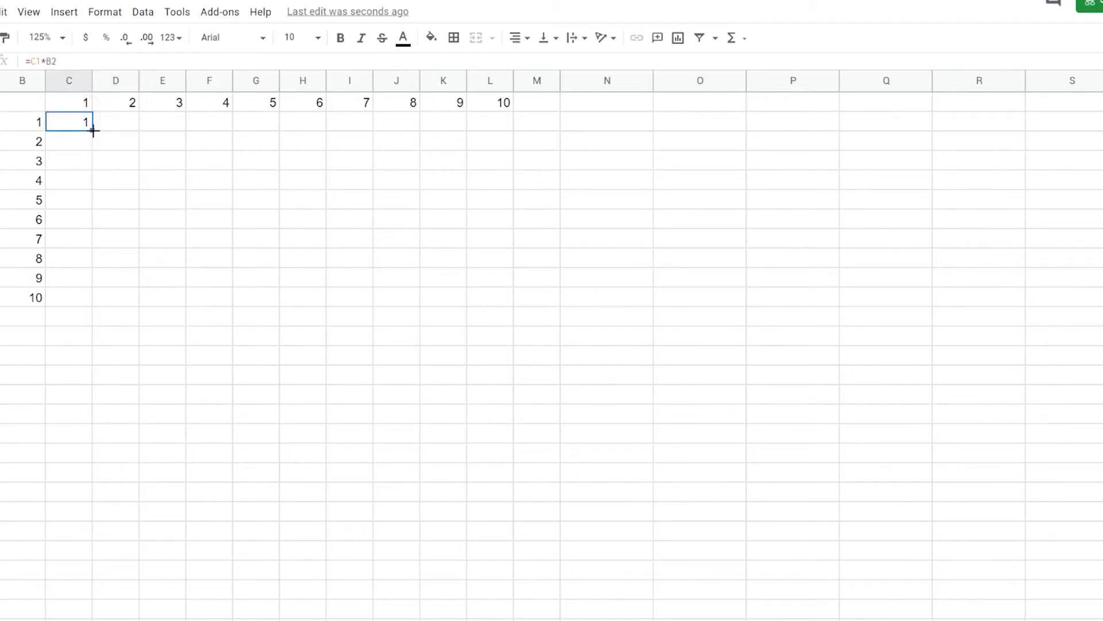
pyautogui.moveTo(93, 131); pyautogui.dragTo(91, 297)
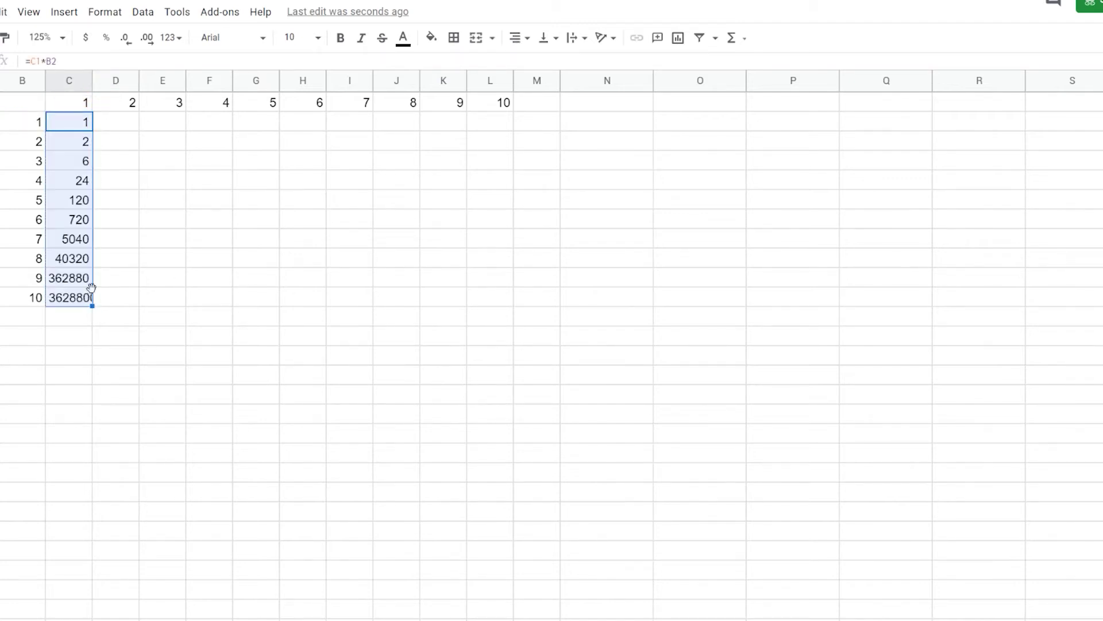
# Inspect the copied formulas in C2 and the fourth row to see how their references shift
pyautogui.click(83, 104)
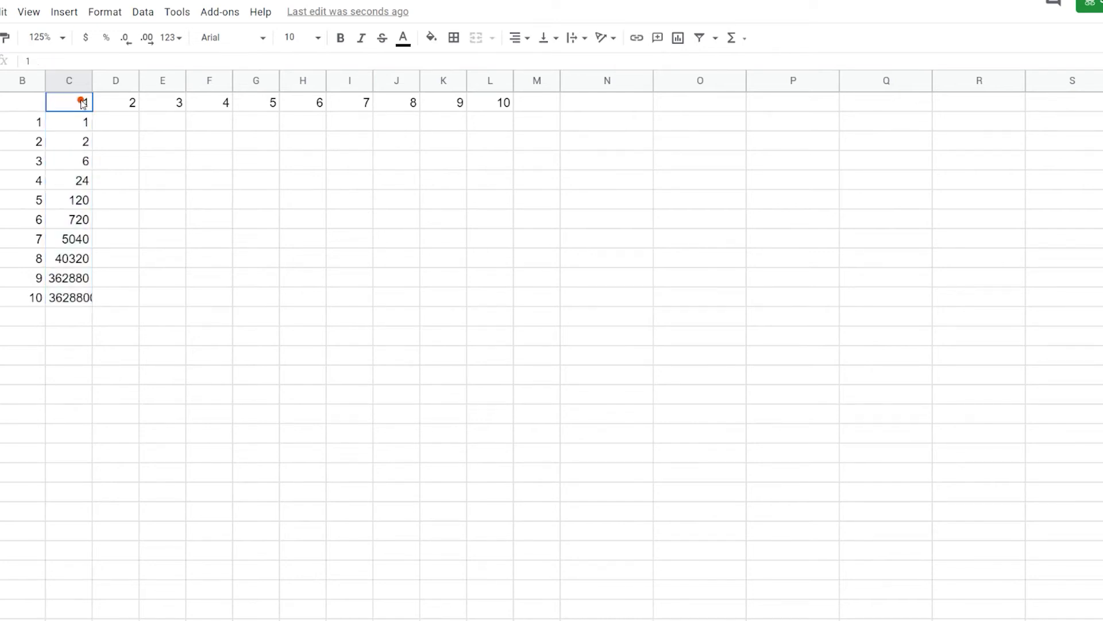
pyautogui.click(38, 123)
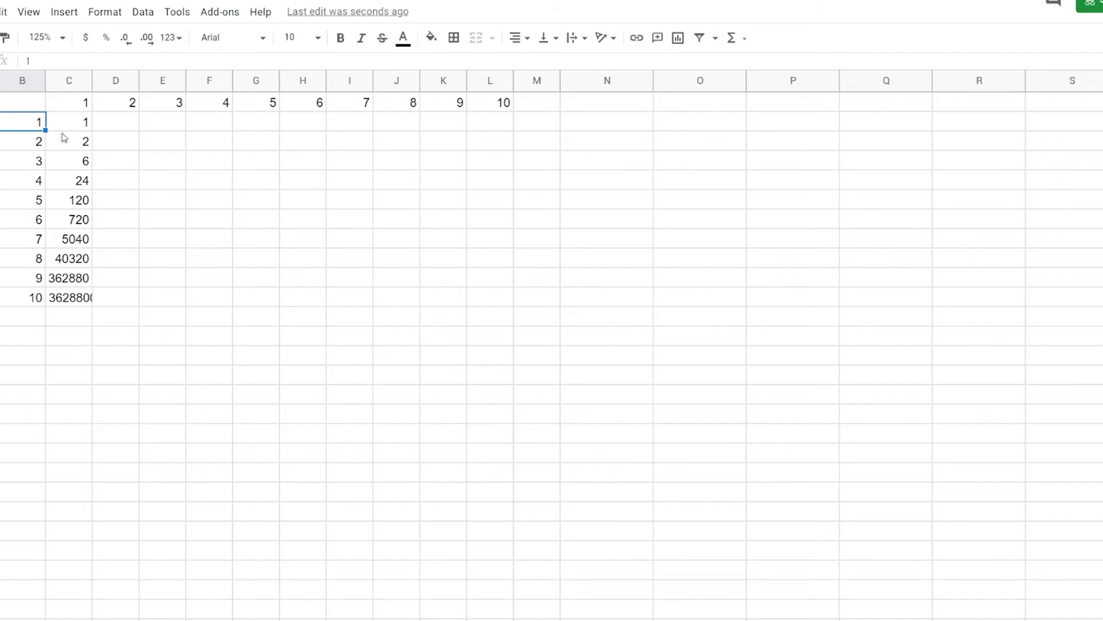
pyautogui.click(84, 123)
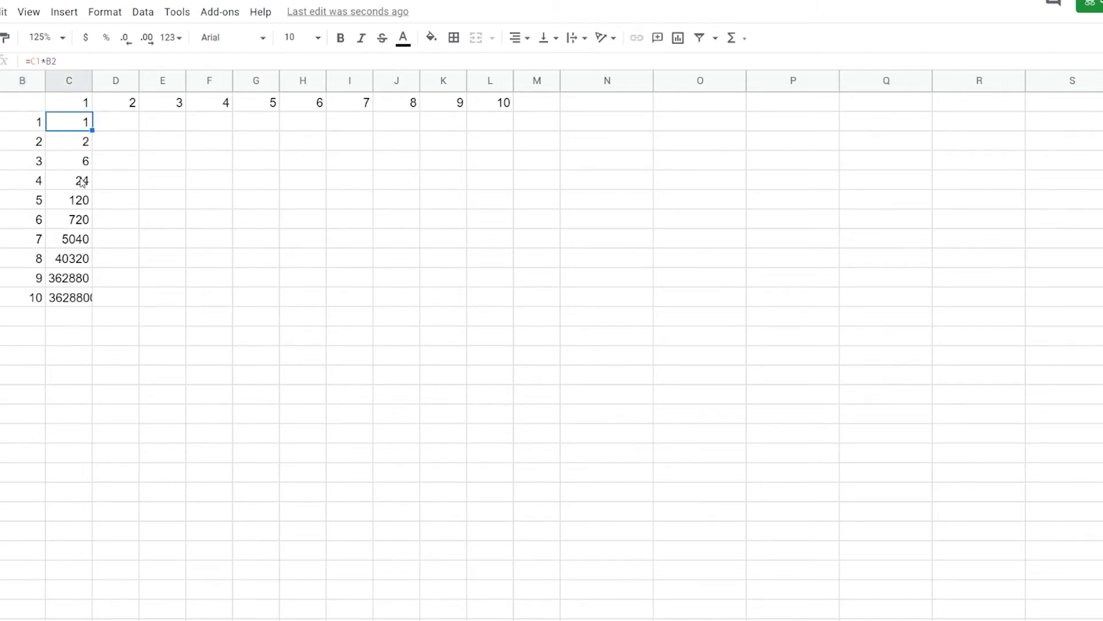
pyautogui.click(80, 180)
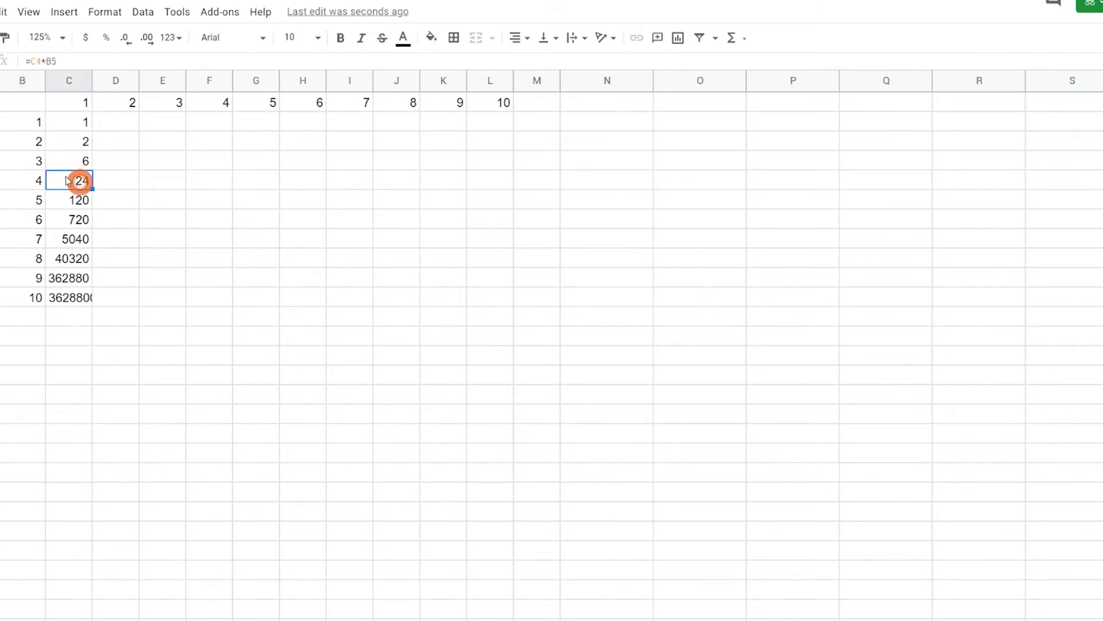
pyautogui.click(32, 60)
pyautogui.moveTo(31, 60); pyautogui.dragTo(52, 60)
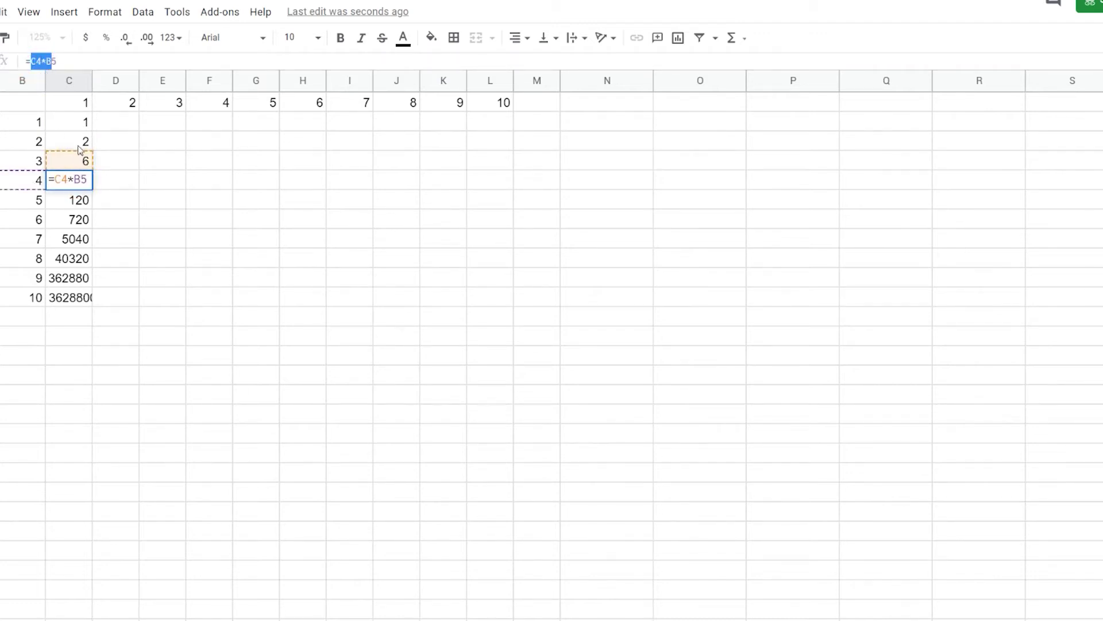
pyautogui.click(77, 105)
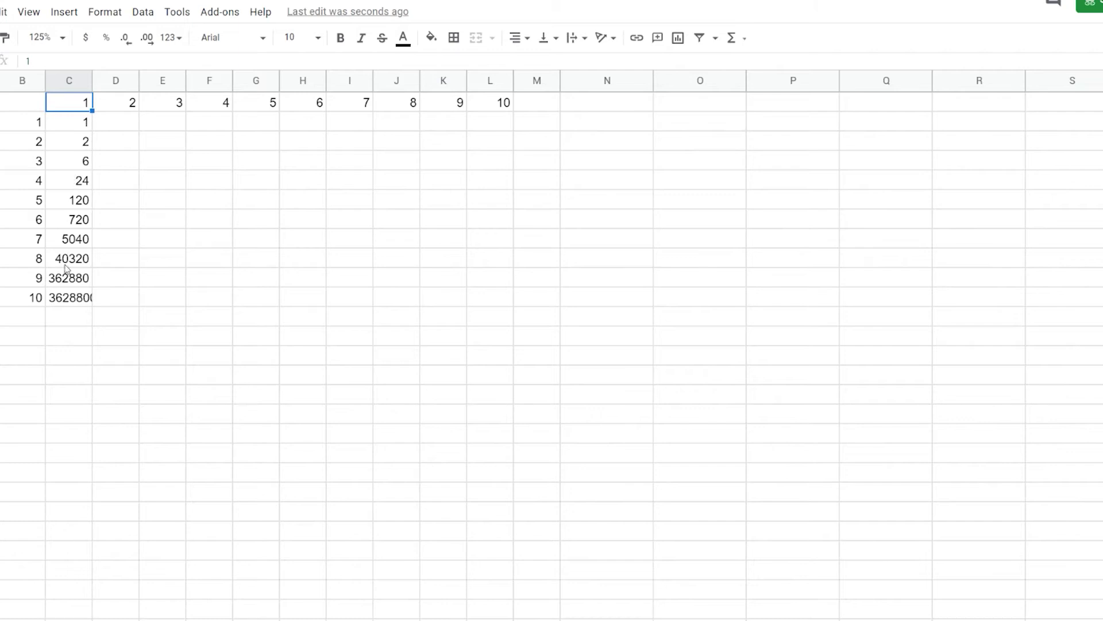
pyautogui.click(83, 120)
pyautogui.keyDown('shift'); pyautogui.click(75, 297); pyautogui.keyUp('shift')
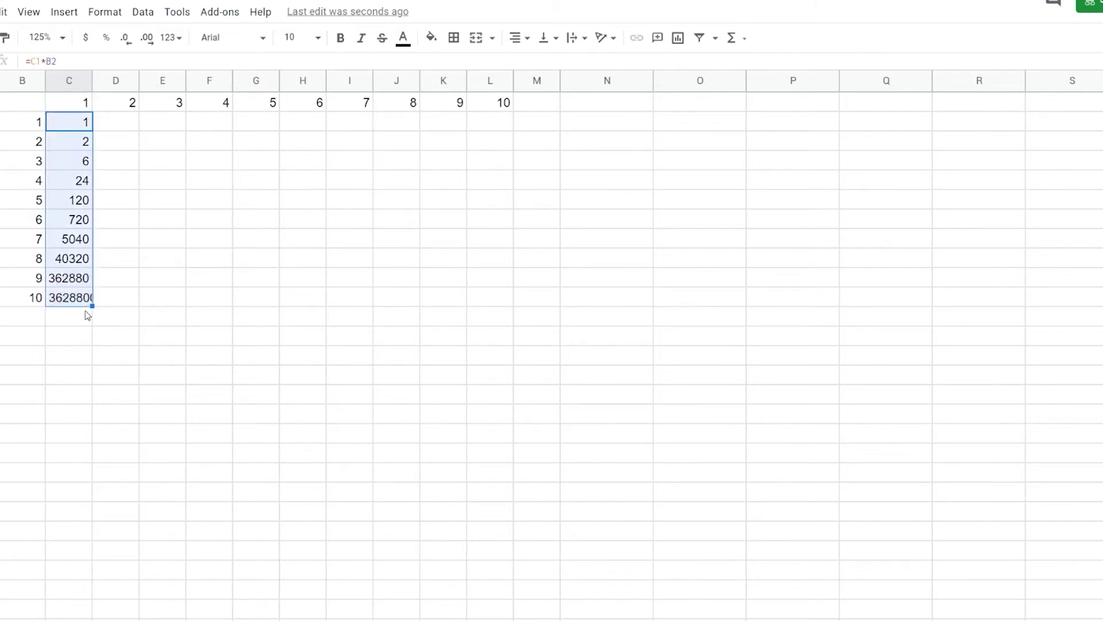
pyautogui.moveTo(91, 304); pyautogui.dragTo(497, 302)
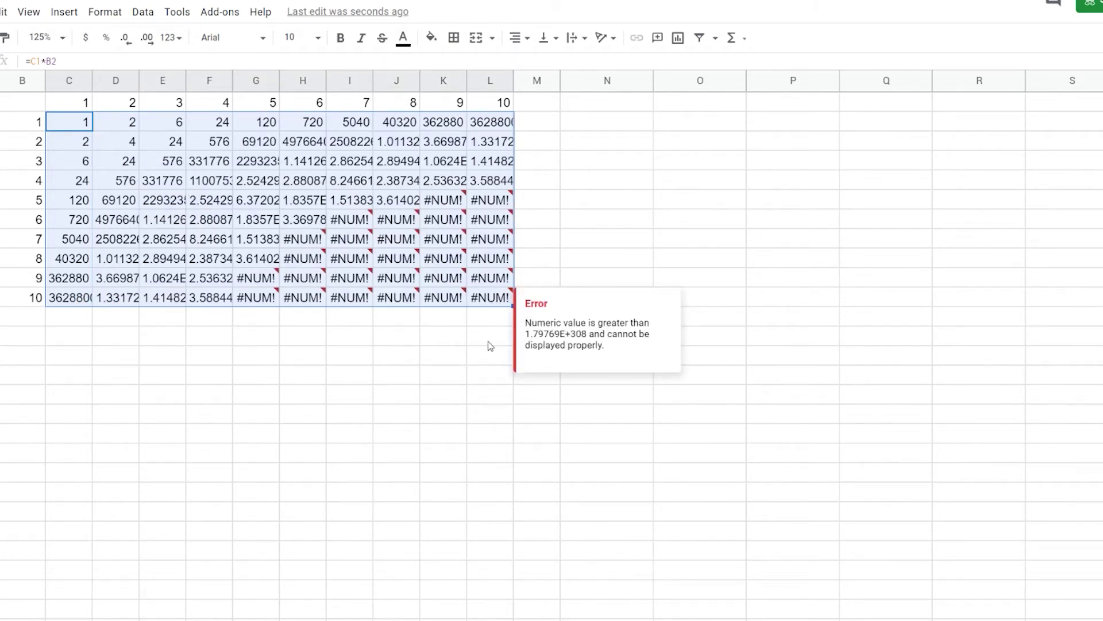
pyautogui.click(483, 313)
pyautogui.click(481, 293)
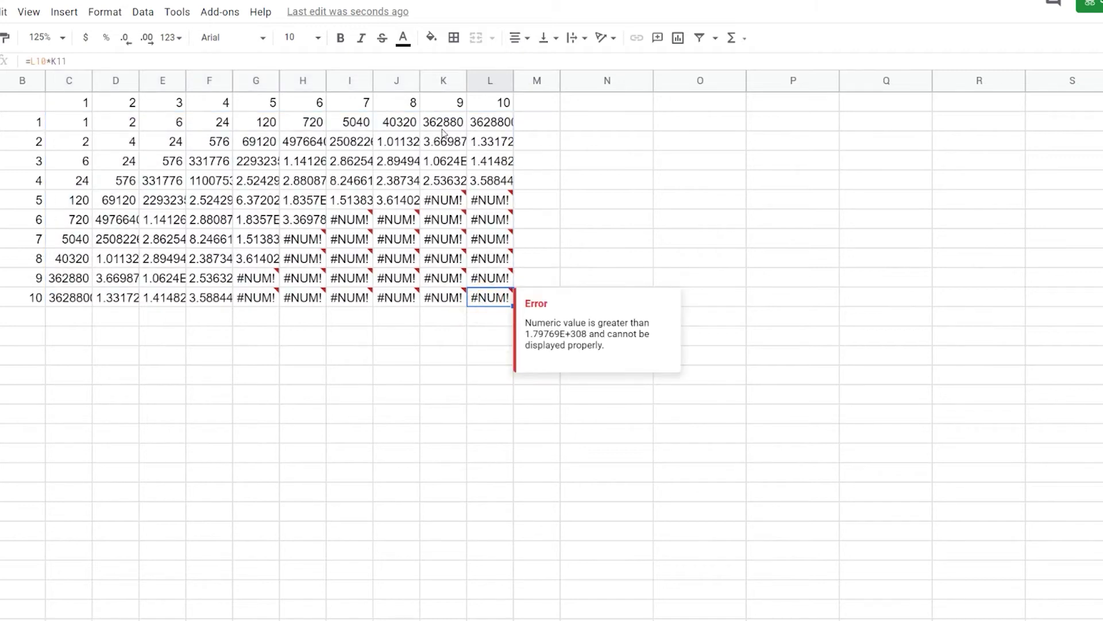
pyautogui.keyDown('shift'); pyautogui.click(493, 127); pyautogui.keyUp('shift')
pyautogui.press('Delete')
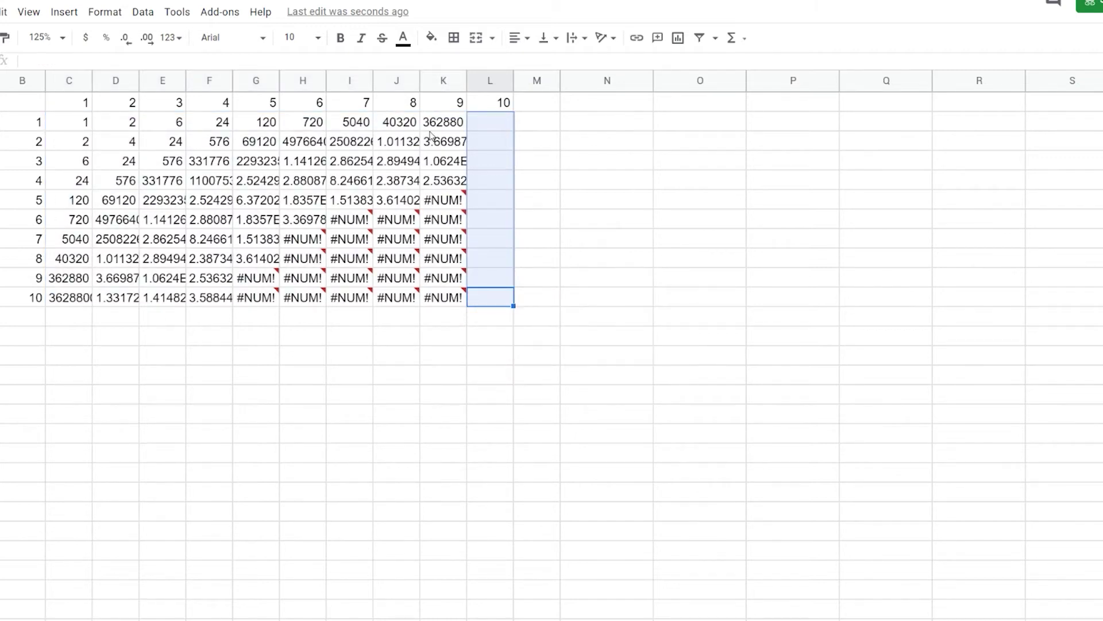
pyautogui.keyDown('shift'); pyautogui.click(116, 122); pyautogui.keyUp('shift')
pyautogui.press('Delete')
pyautogui.click(72, 141)
pyautogui.click(79, 123)
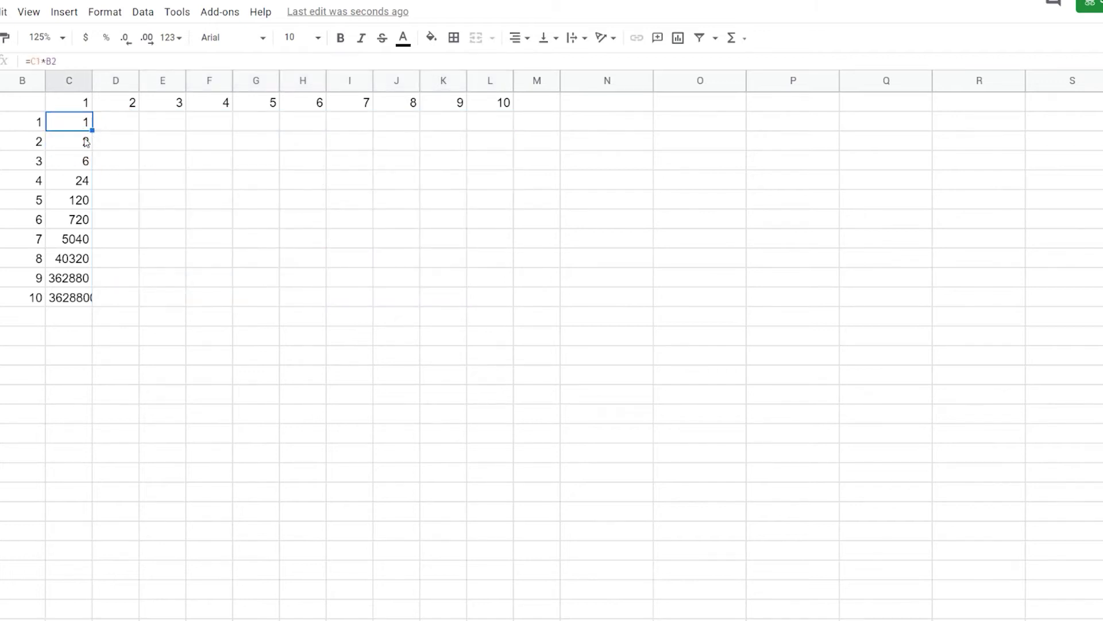
# Clear the products in C3:C11, keeping only the C2 formula
pyautogui.click(74, 278)
pyautogui.click(73, 296)
pyautogui.keyDown('shift'); pyautogui.click(79, 140); pyautogui.keyUp('shift')
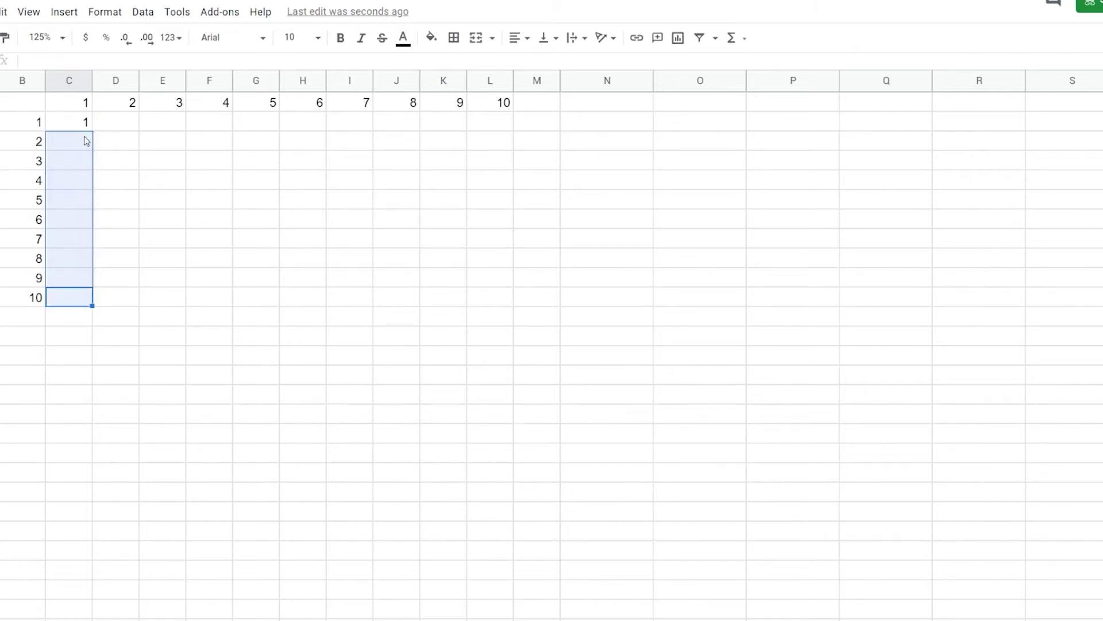
pyautogui.press('Delete')
pyautogui.click(83, 124)
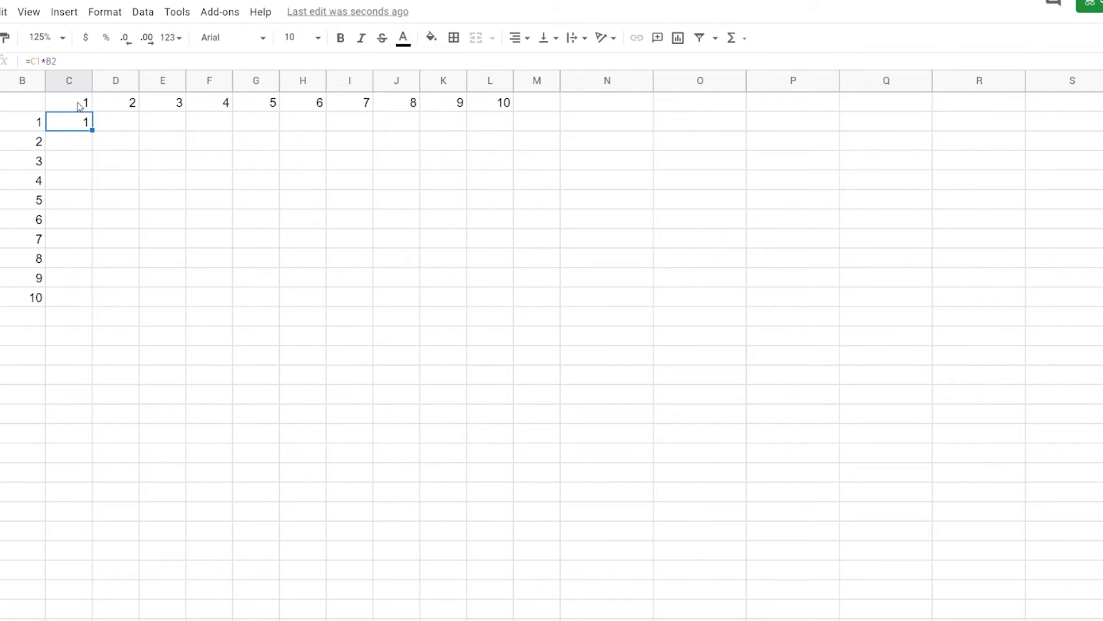
pyautogui.click(79, 106)
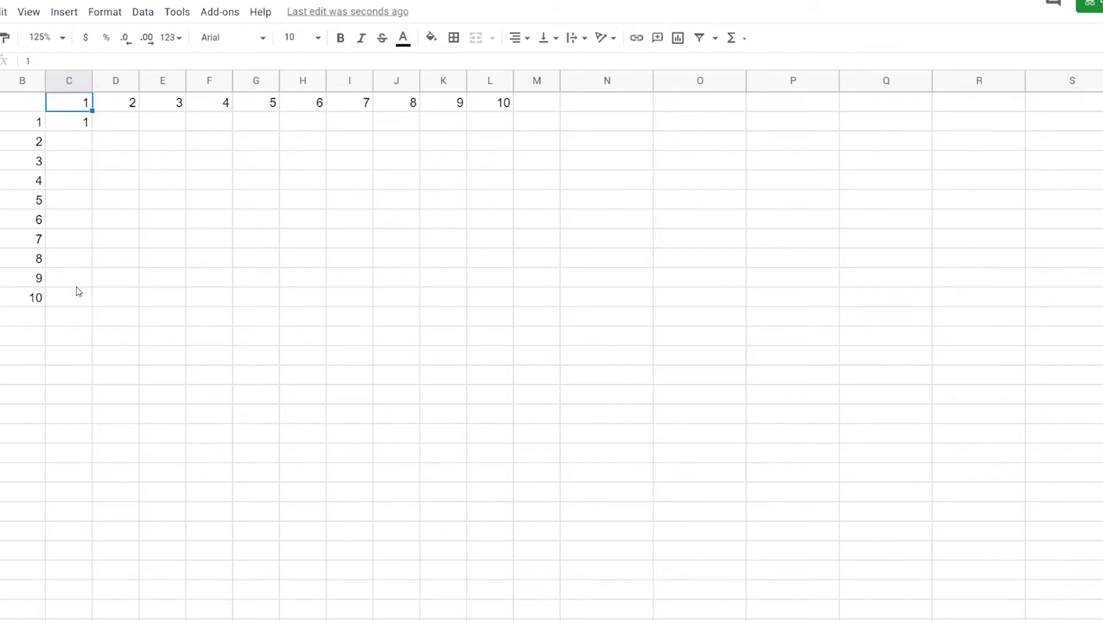
pyautogui.press('Down')
# Change C2 to =C$1*B2 and fill it down to C11, giving 1 through 10
pyautogui.click(28, 61)
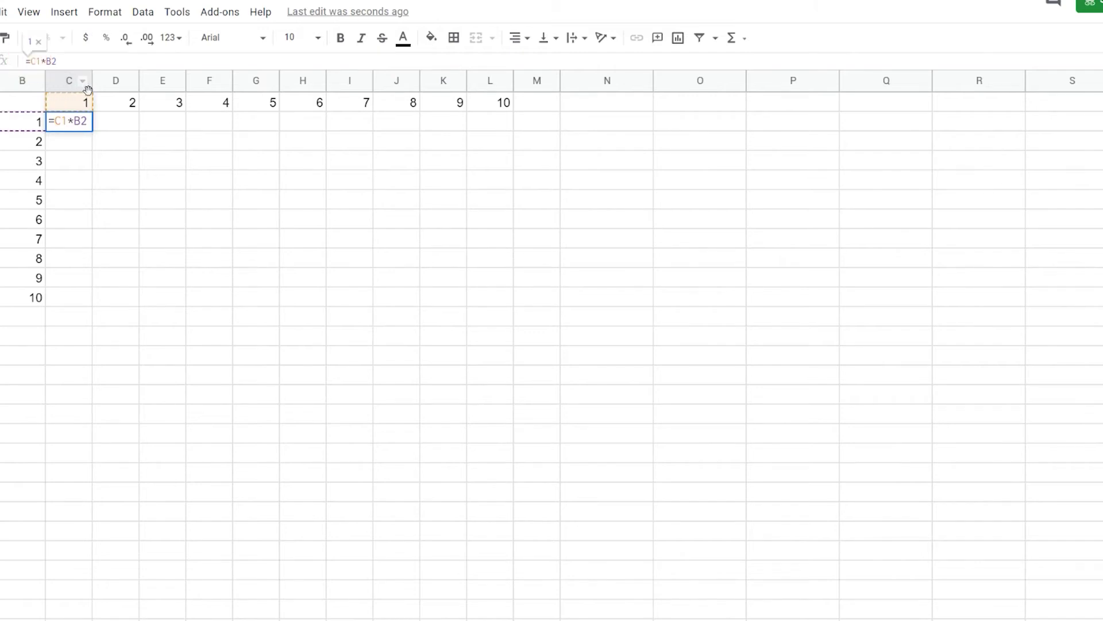
pyautogui.click(34, 61)
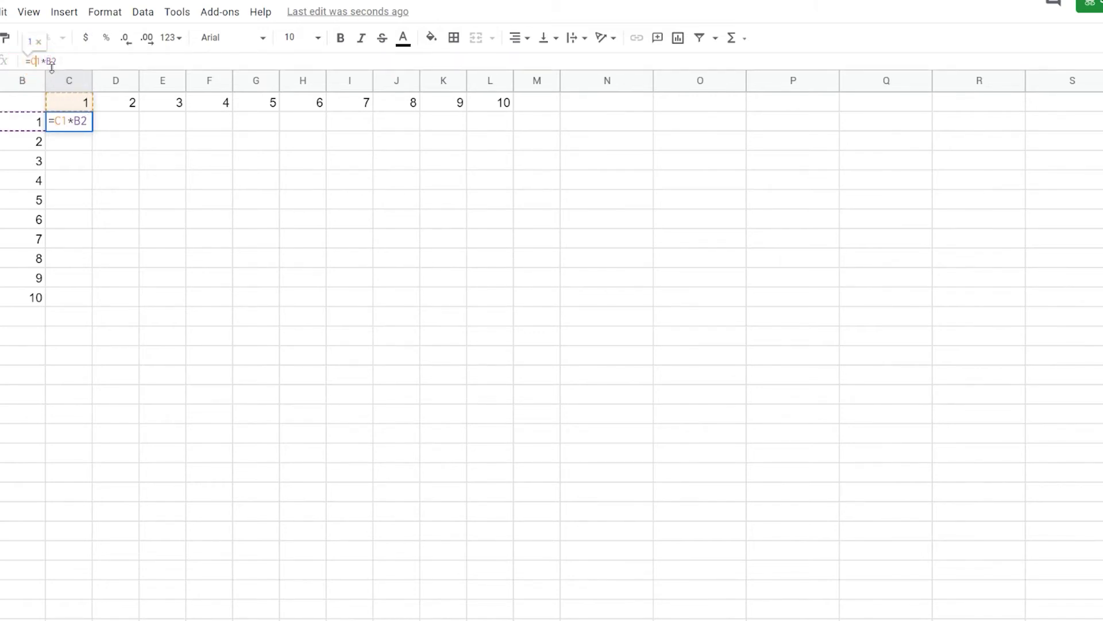
pyautogui.write('$')
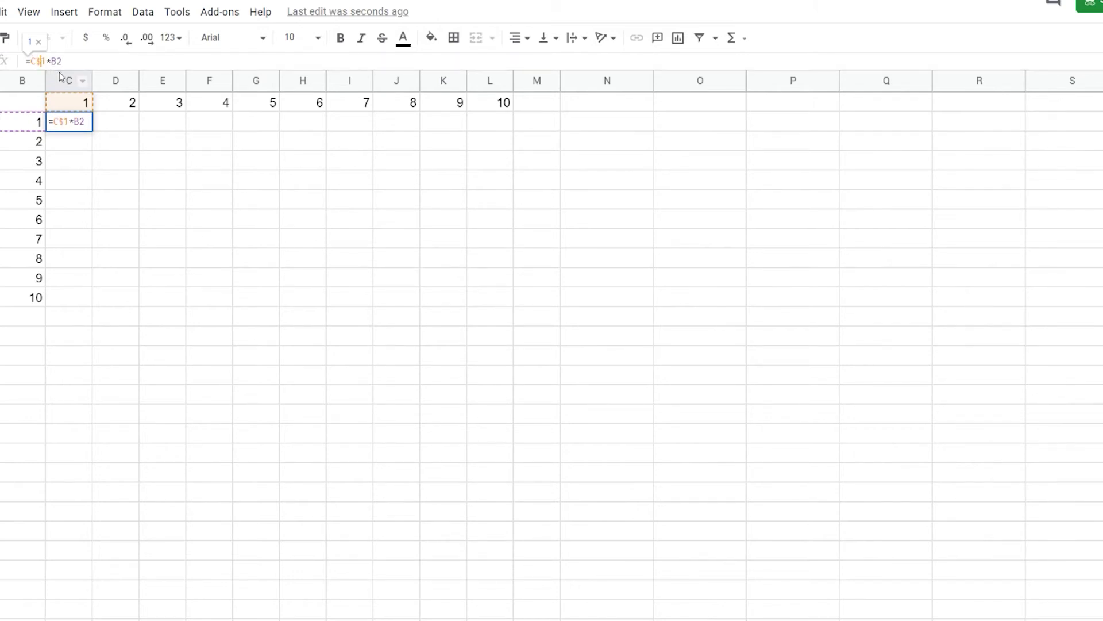
pyautogui.press('Return')
pyautogui.click(72, 120)
pyautogui.moveTo(92, 132); pyautogui.dragTo(75, 297)
pyautogui.click(80, 103)
pyautogui.click(25, 288)
# Fill C2:C11 right to column L, producing chained products up to 3628800
pyautogui.click(81, 125)
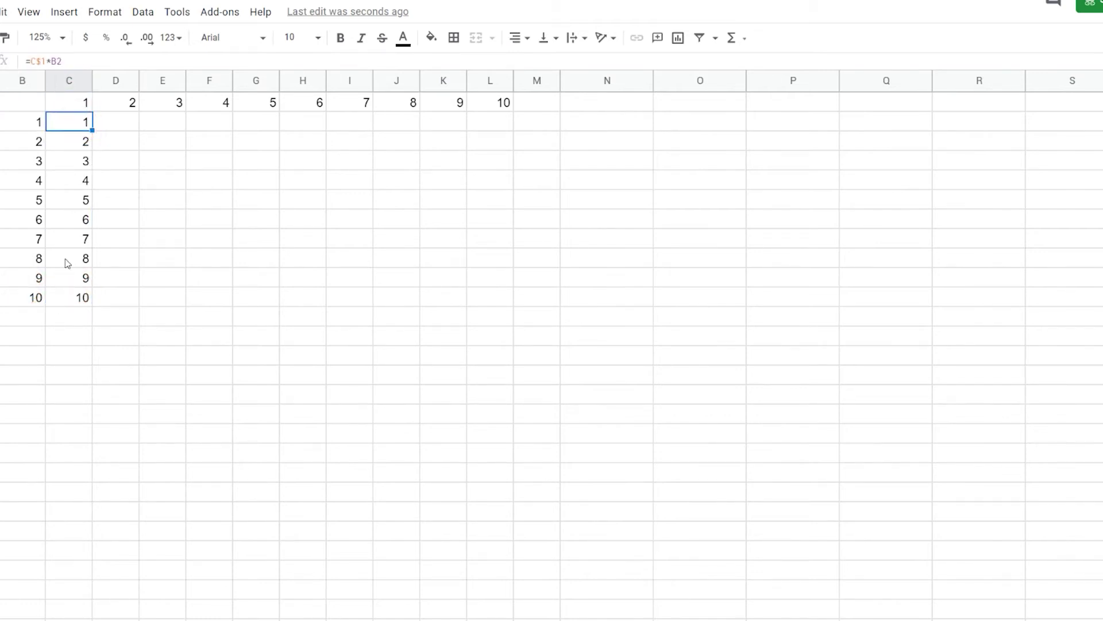
pyautogui.keyDown('shift'); pyautogui.click(83, 296); pyautogui.keyUp('shift')
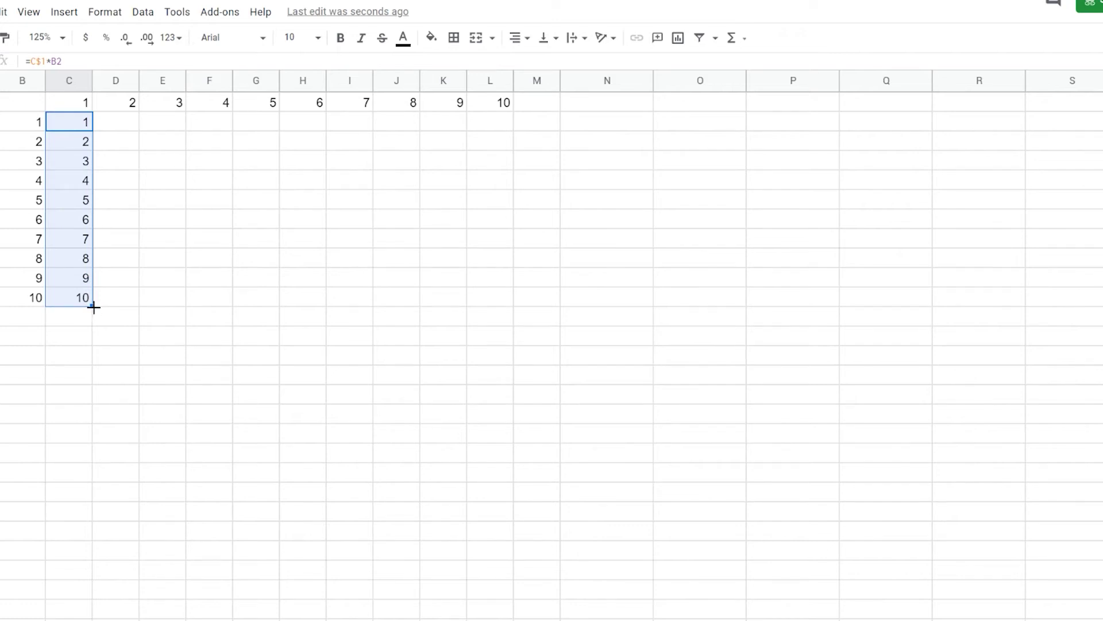
pyautogui.moveTo(93, 307); pyautogui.dragTo(484, 314)
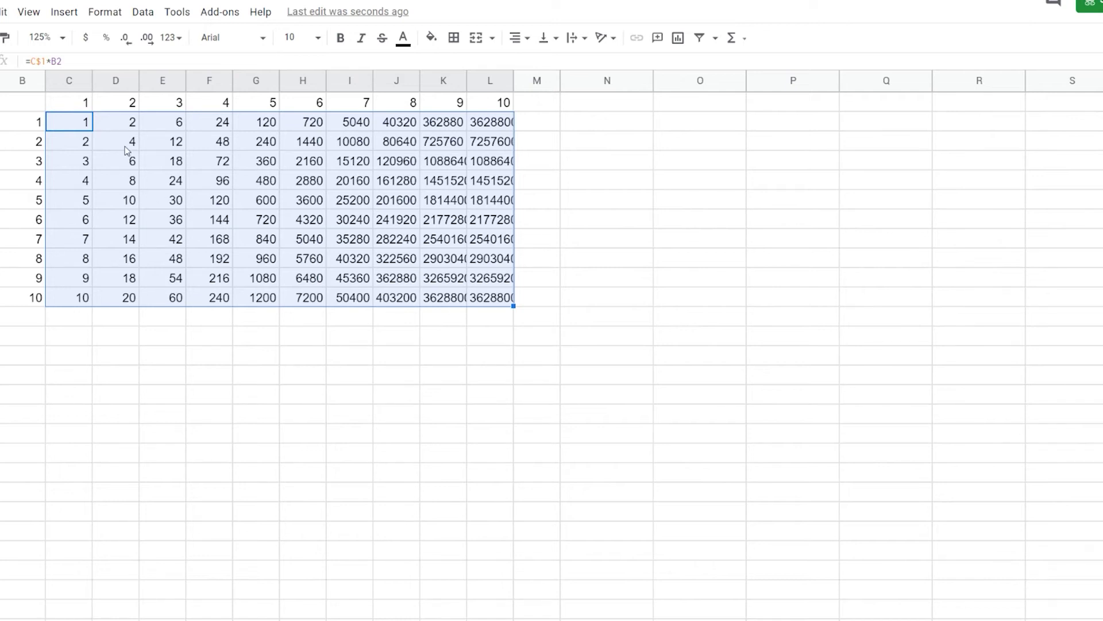
# Inspect how the references shift in the copied formulas of D2 and G11
pyautogui.click(125, 122)
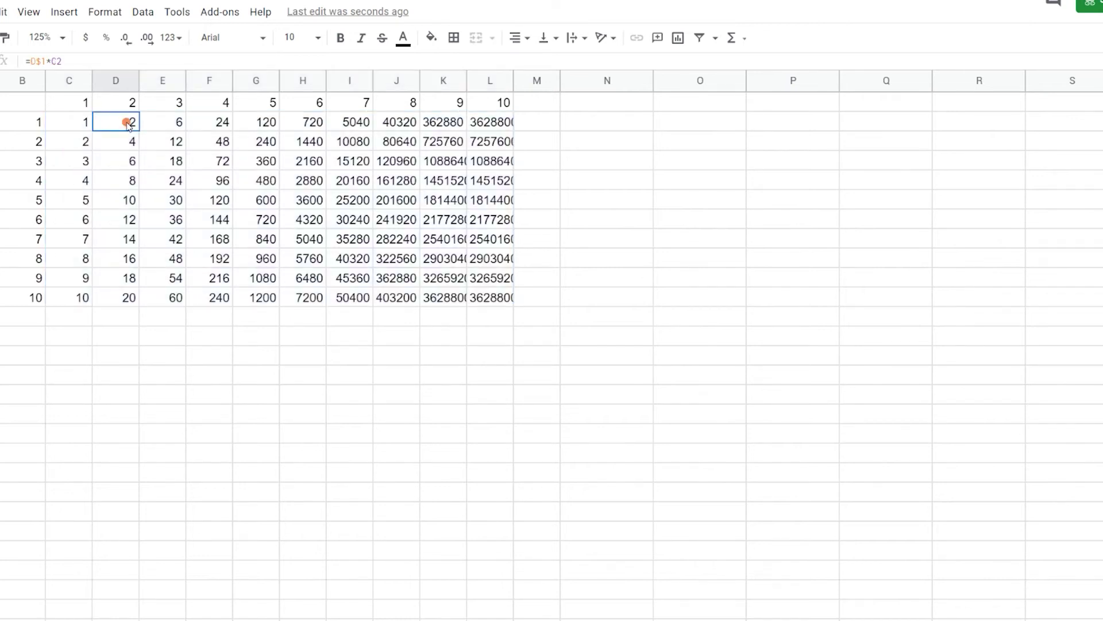
pyautogui.doubleClick(48, 62)
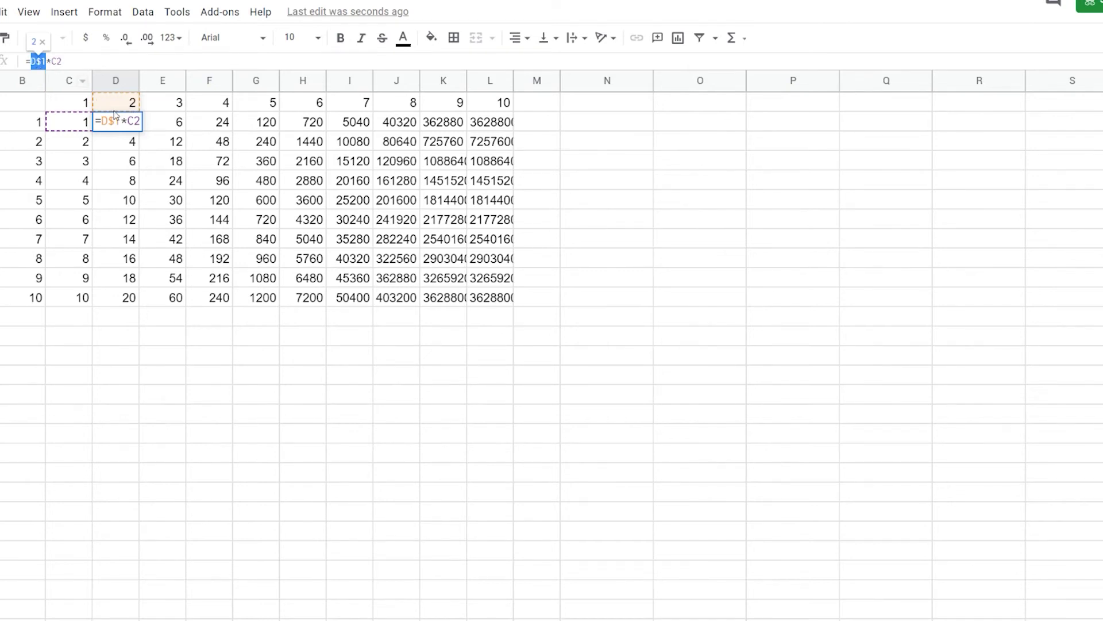
pyautogui.click(117, 296)
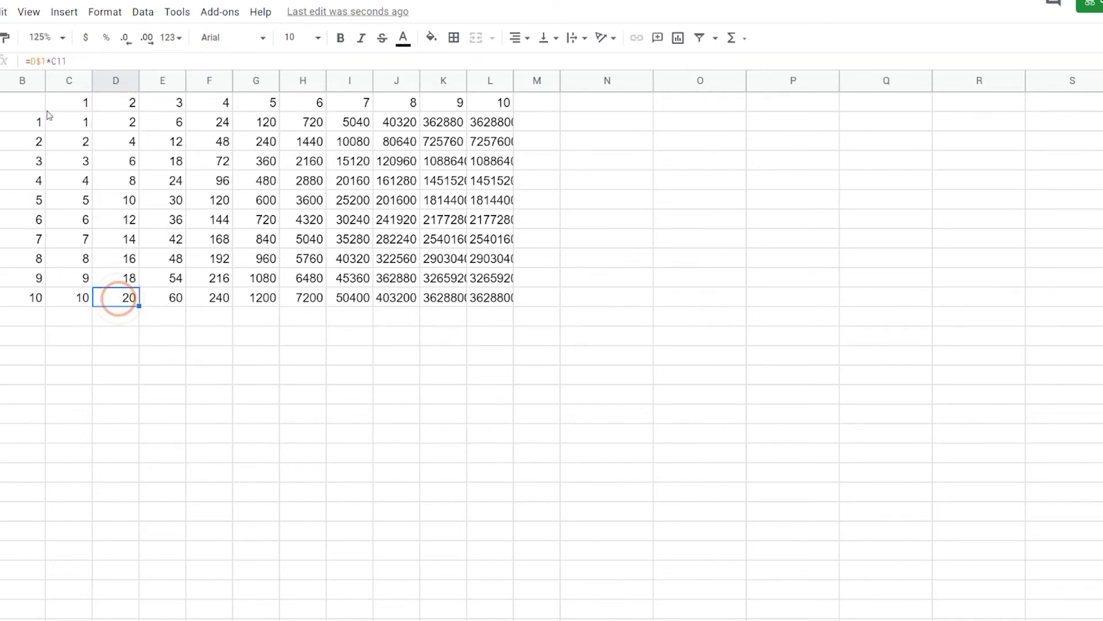
pyautogui.click(261, 299)
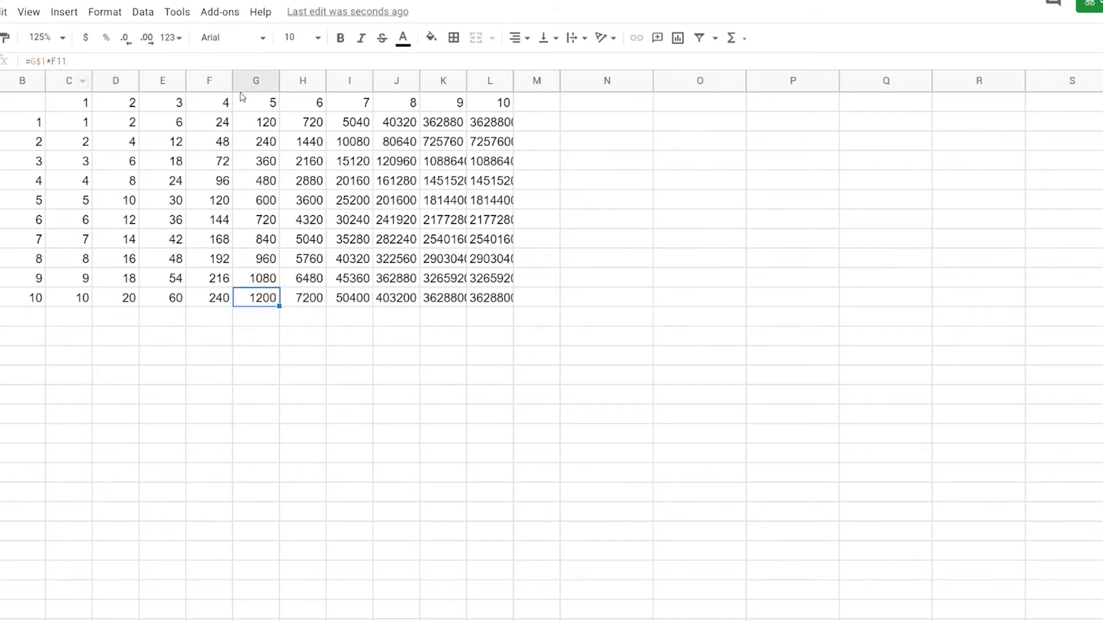
pyautogui.click(261, 105)
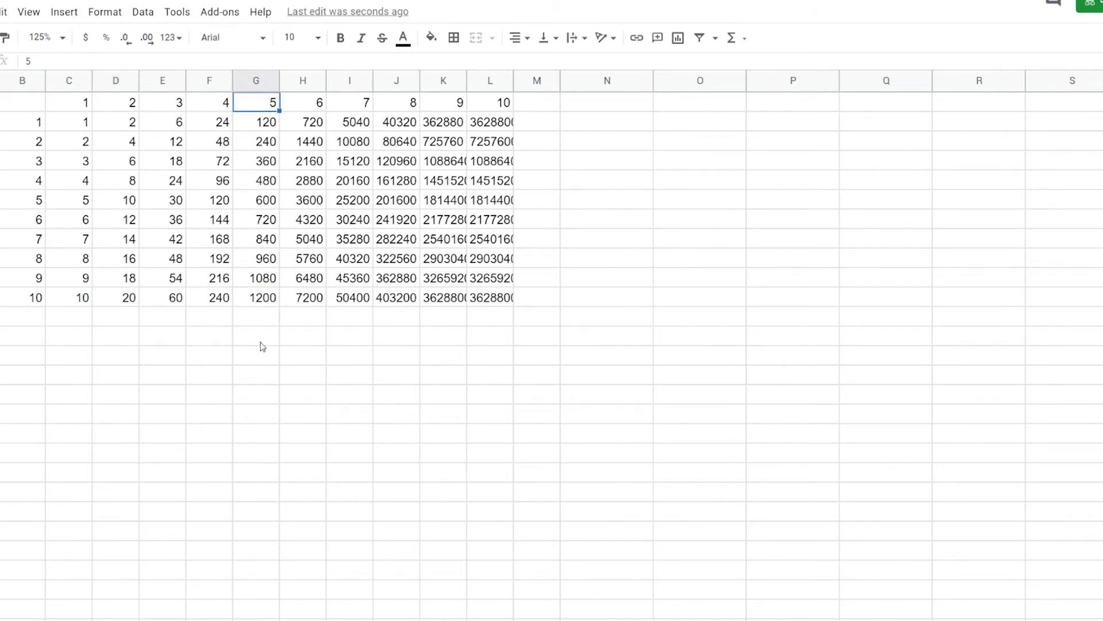
pyautogui.click(254, 299)
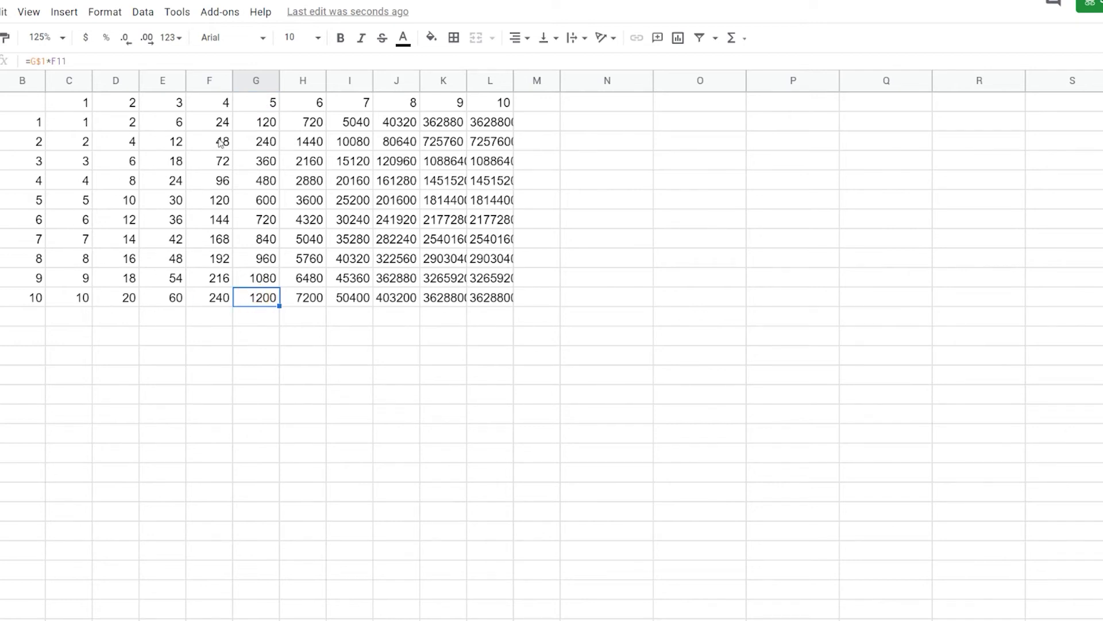
pyautogui.doubleClick(59, 61)
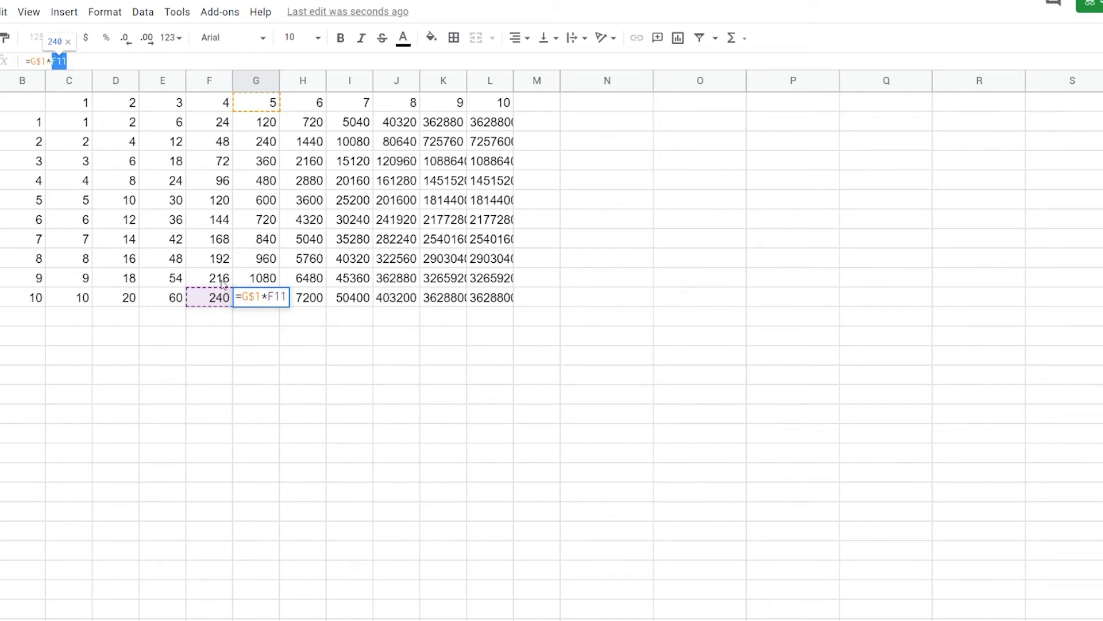
pyautogui.press('Return')
# Compare F11 with the B11 label, then select the column L results L2:L11
pyautogui.click(217, 304)
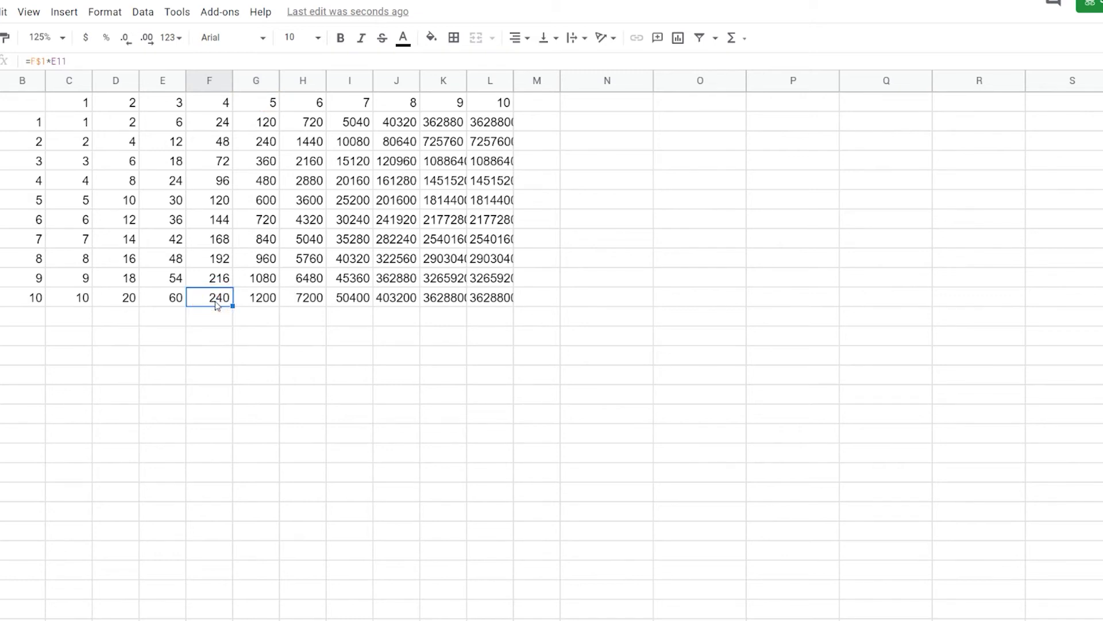
pyautogui.click(34, 300)
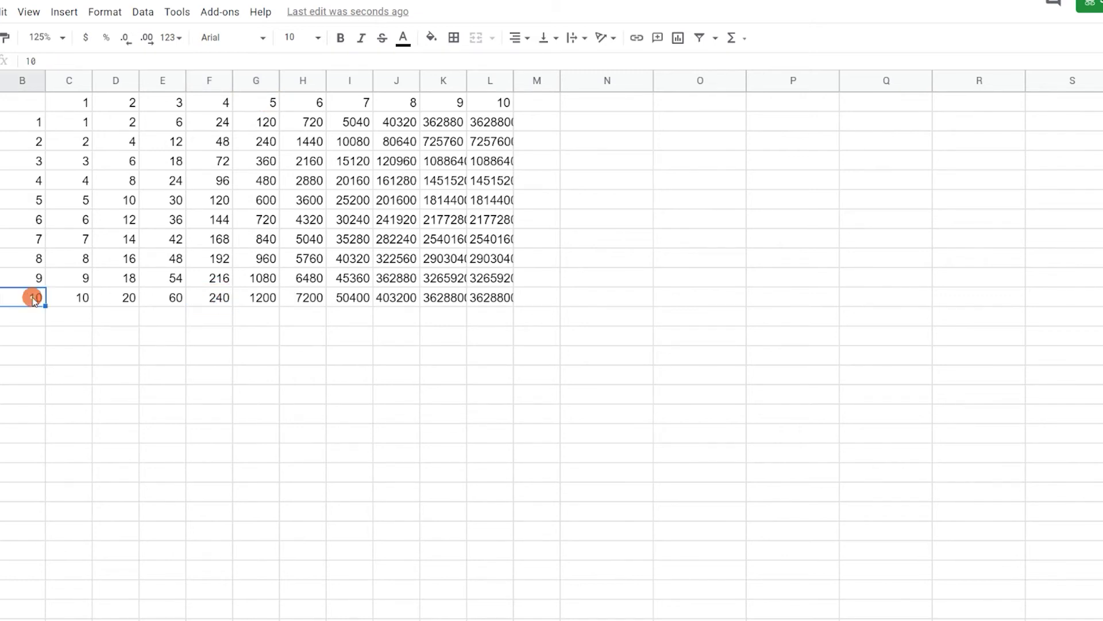
pyautogui.click(497, 299)
pyautogui.keyDown('shift'); pyautogui.click(497, 123); pyautogui.keyUp('shift')
# Delete the products from column L and then the rest of D2:L11
pyautogui.press('Delete')
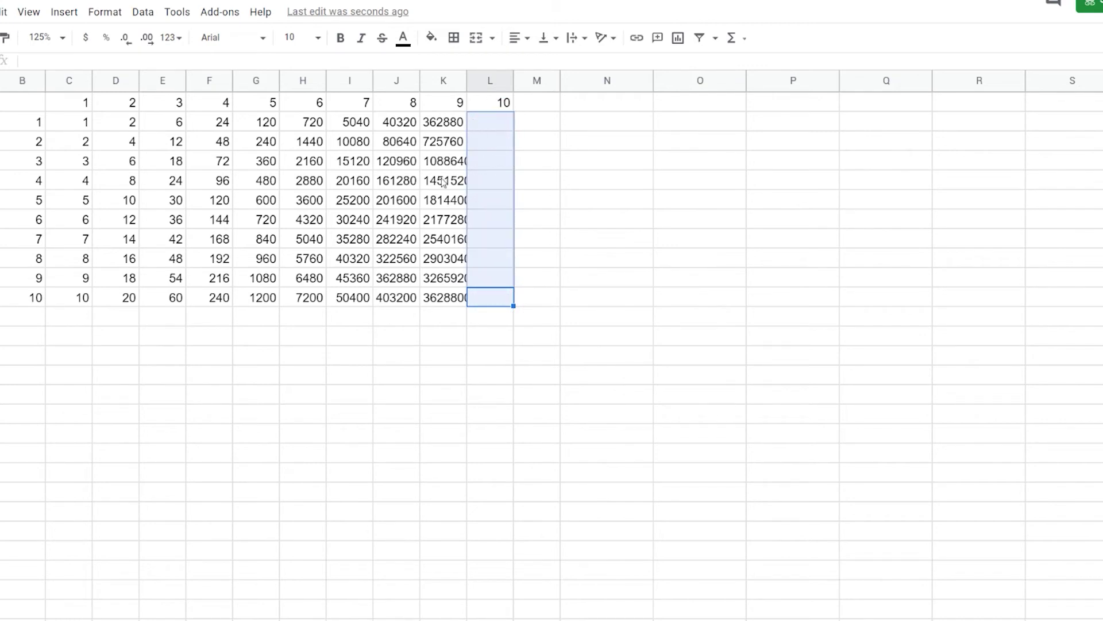
pyautogui.keyDown('shift'); pyautogui.click(125, 125); pyautogui.keyUp('shift')
pyautogui.press('Delete')
pyautogui.click(75, 123)
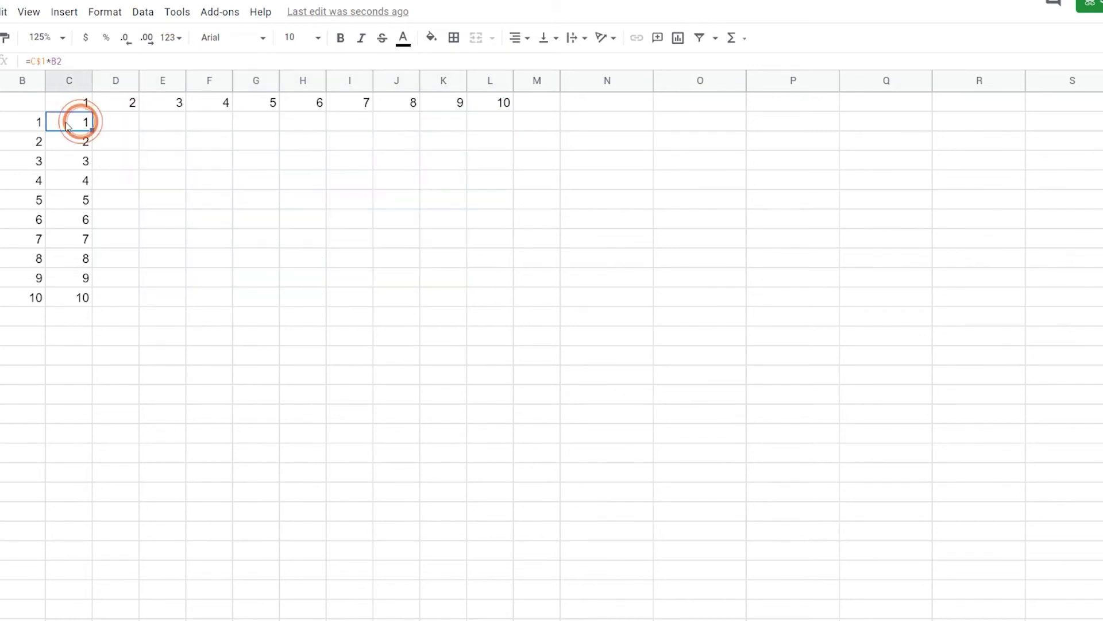
# Edit C2's formula to =C$1*$B2 so column B is locked
pyautogui.doubleClick(36, 62)
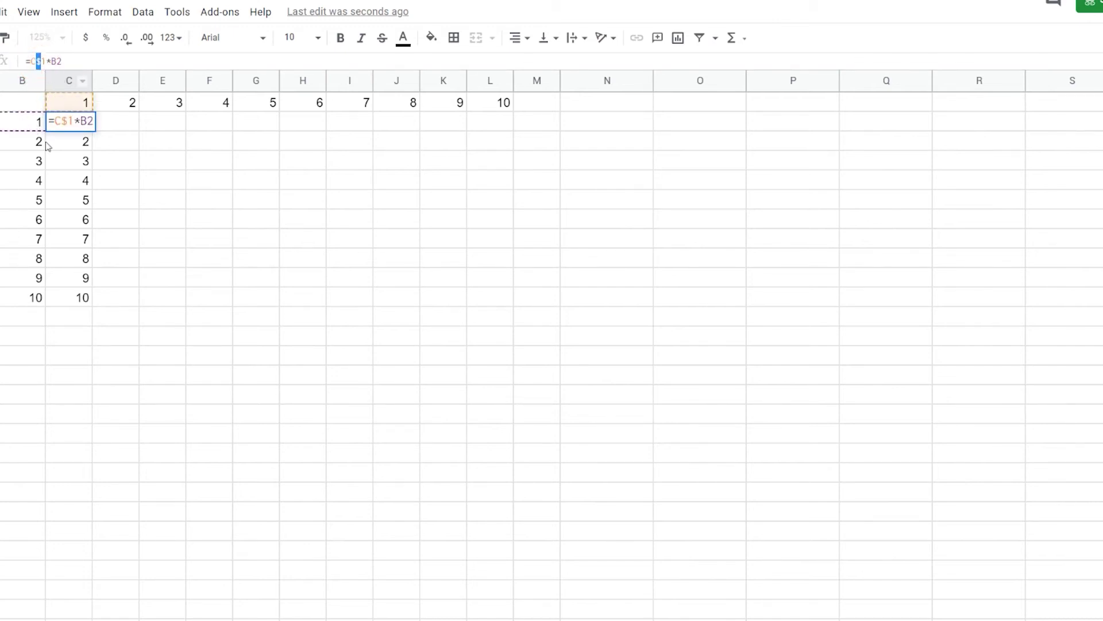
pyautogui.click(53, 61)
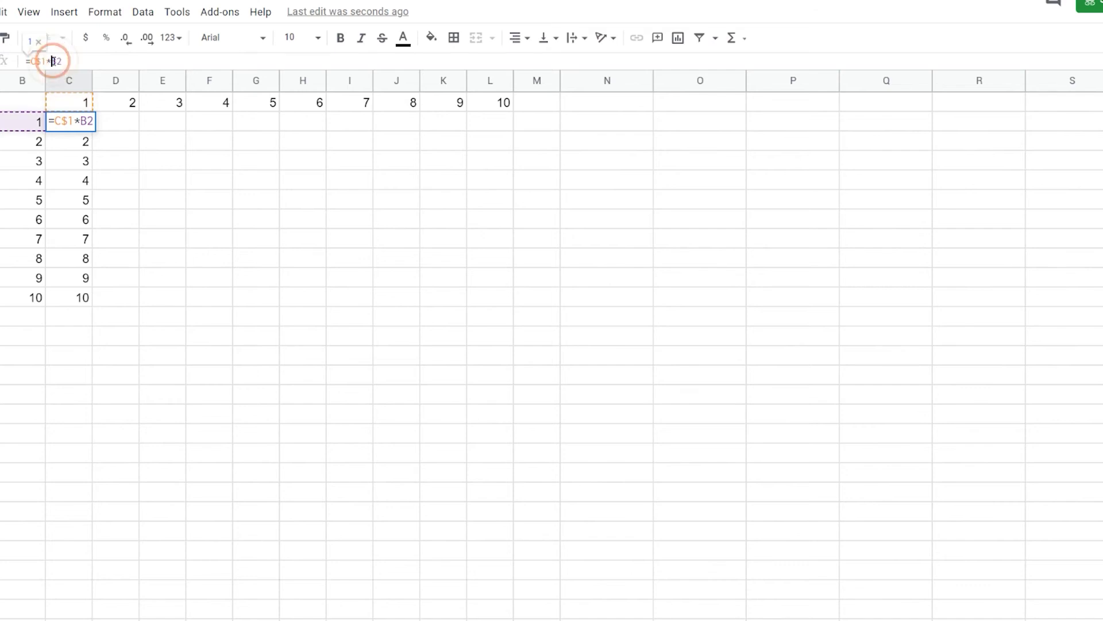
pyautogui.write('$')
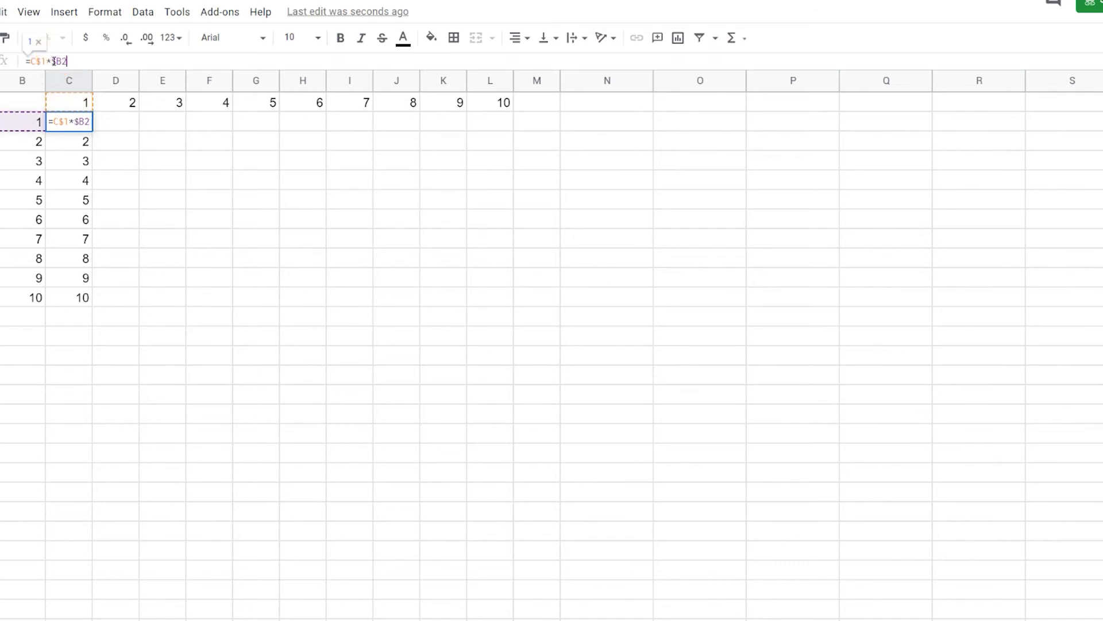
pyautogui.press('Left')
pyautogui.press('Left')
pyautogui.press('Left')
pyautogui.press('Left')
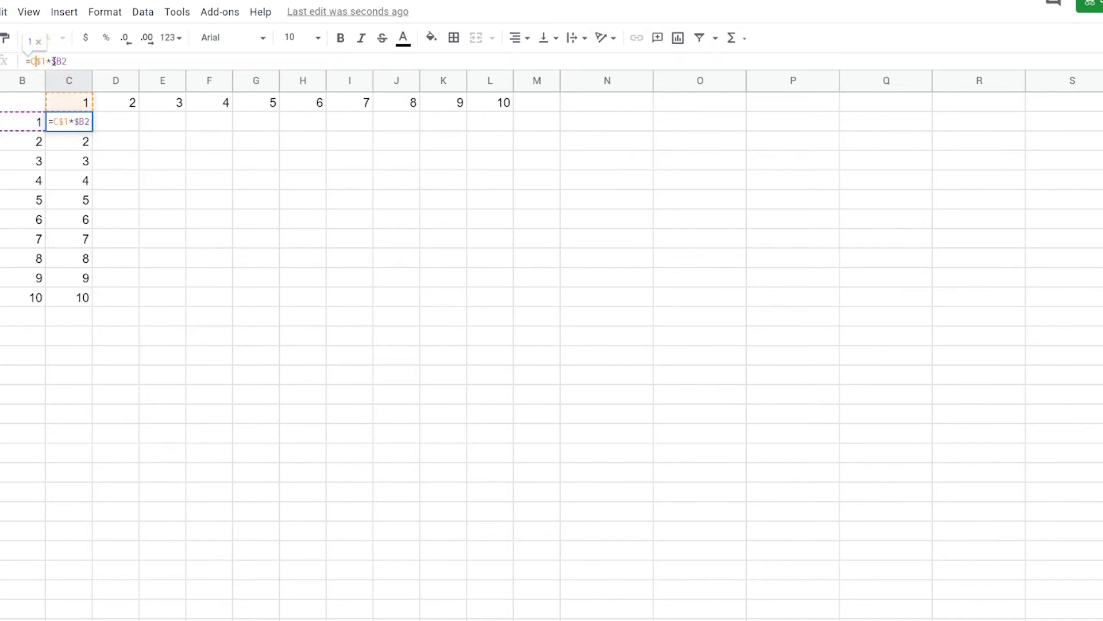
pyautogui.press('Right')
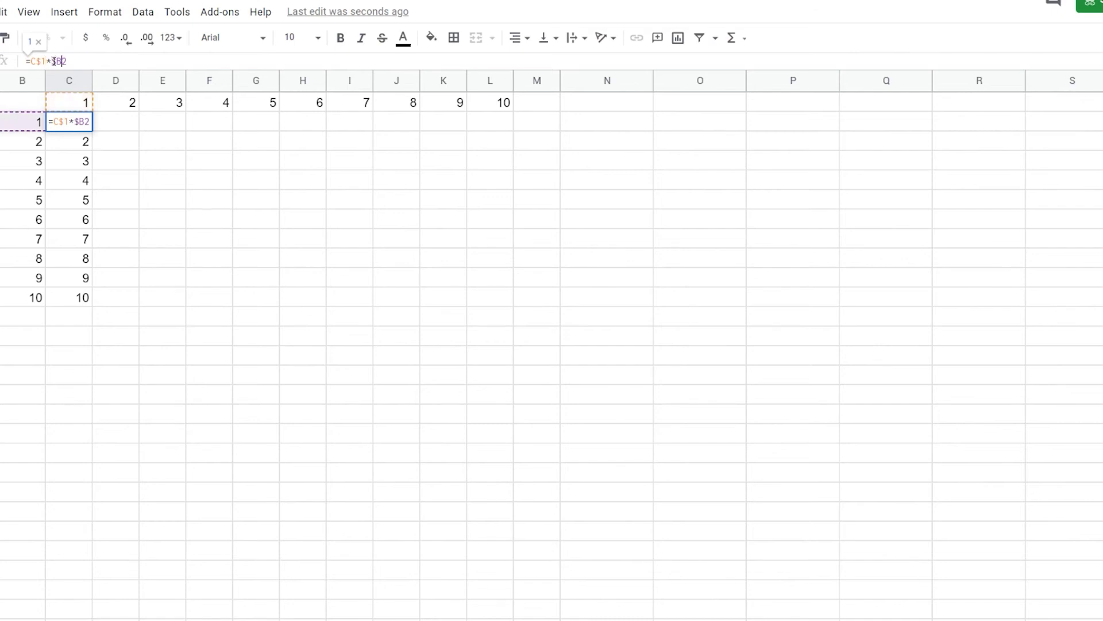
pyautogui.moveTo(51, 61); pyautogui.dragTo(62, 61)
pyautogui.click(36, 62)
pyautogui.click(81, 62)
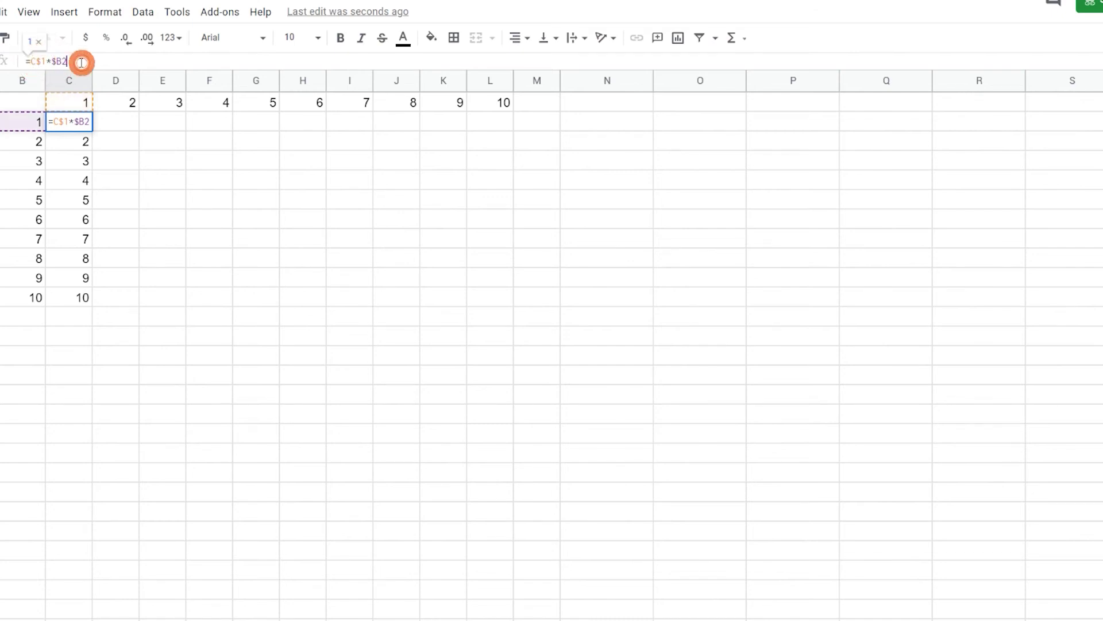
pyautogui.press('Return')
# Fill the =C$1*$B2 formula down to C11, then across C2:C11 to column L
pyautogui.click(81, 123)
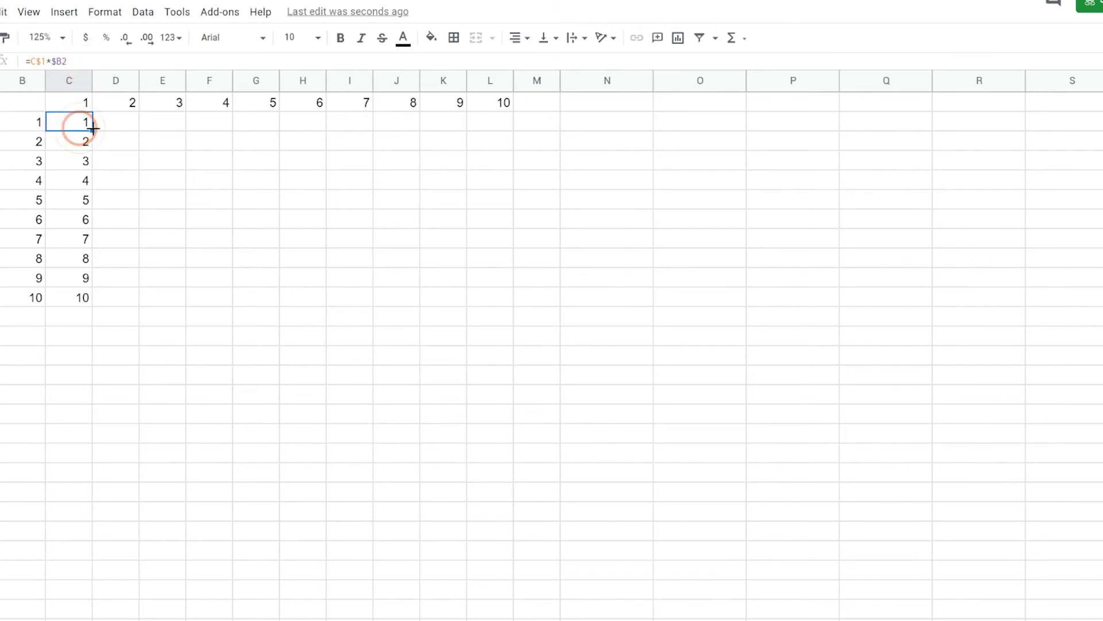
pyautogui.moveTo(93, 130); pyautogui.dragTo(104, 304)
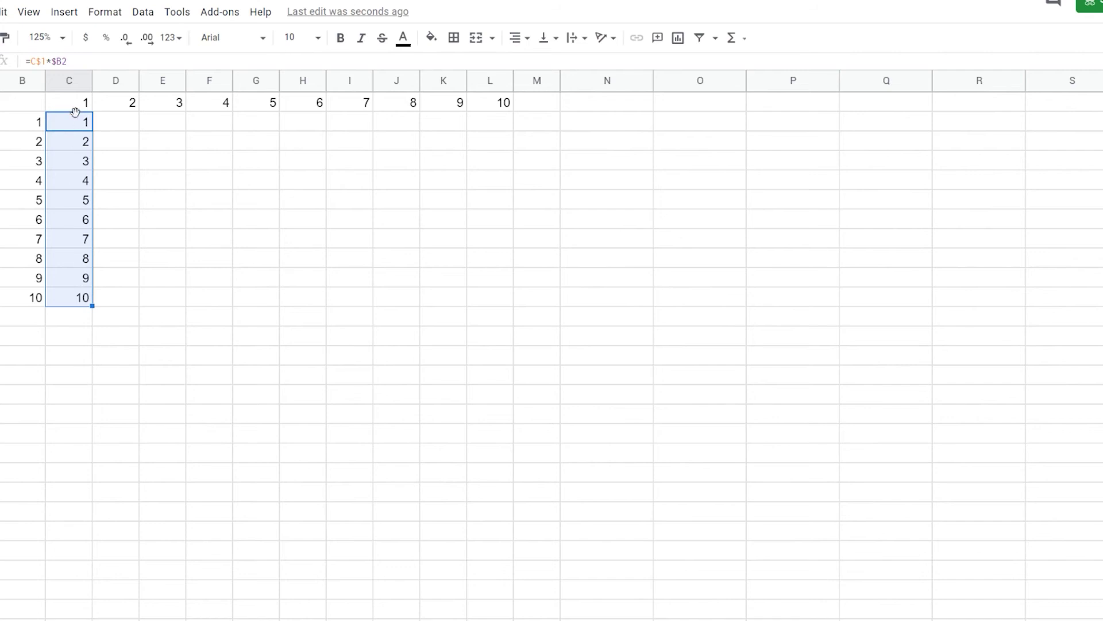
pyautogui.click(67, 298)
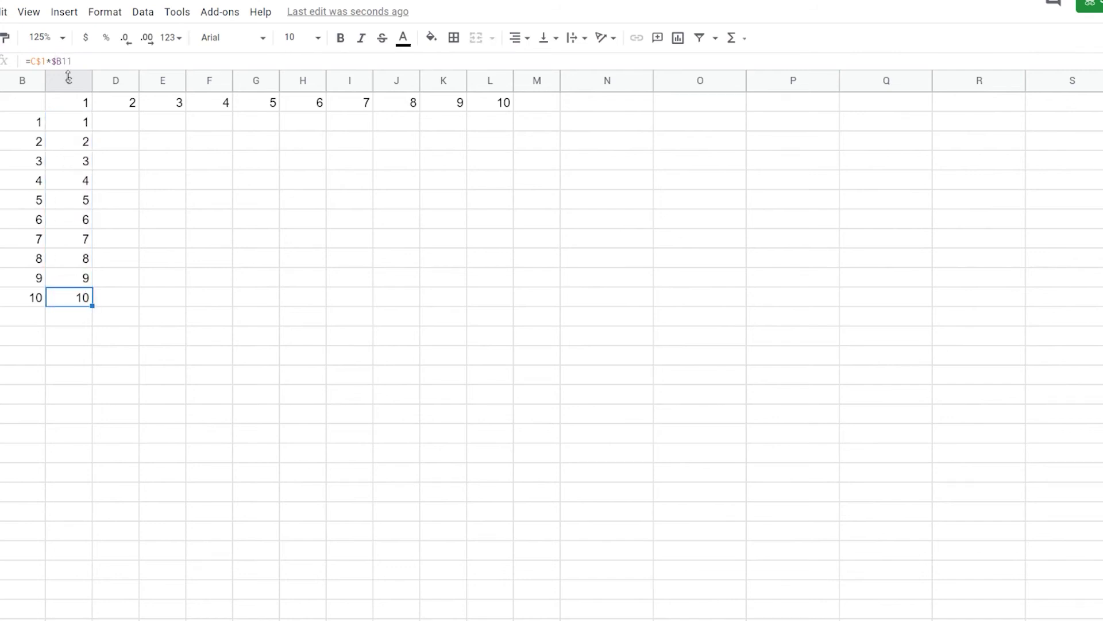
pyautogui.click(80, 123)
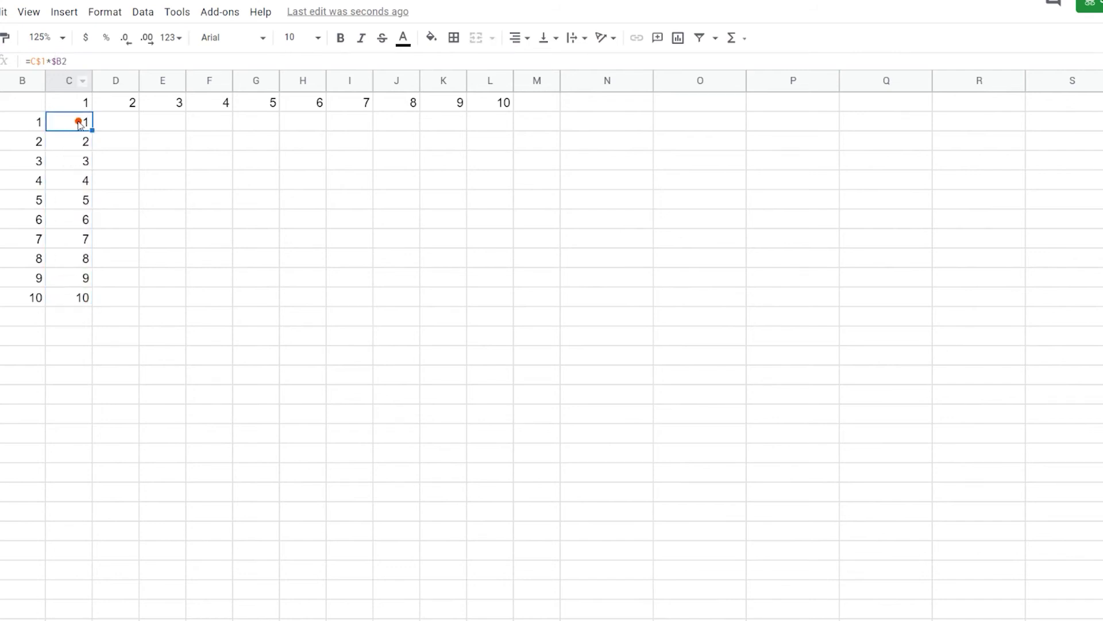
pyautogui.keyDown('shift'); pyautogui.click(68, 300); pyautogui.keyUp('shift')
pyautogui.moveTo(92, 305); pyautogui.dragTo(503, 309)
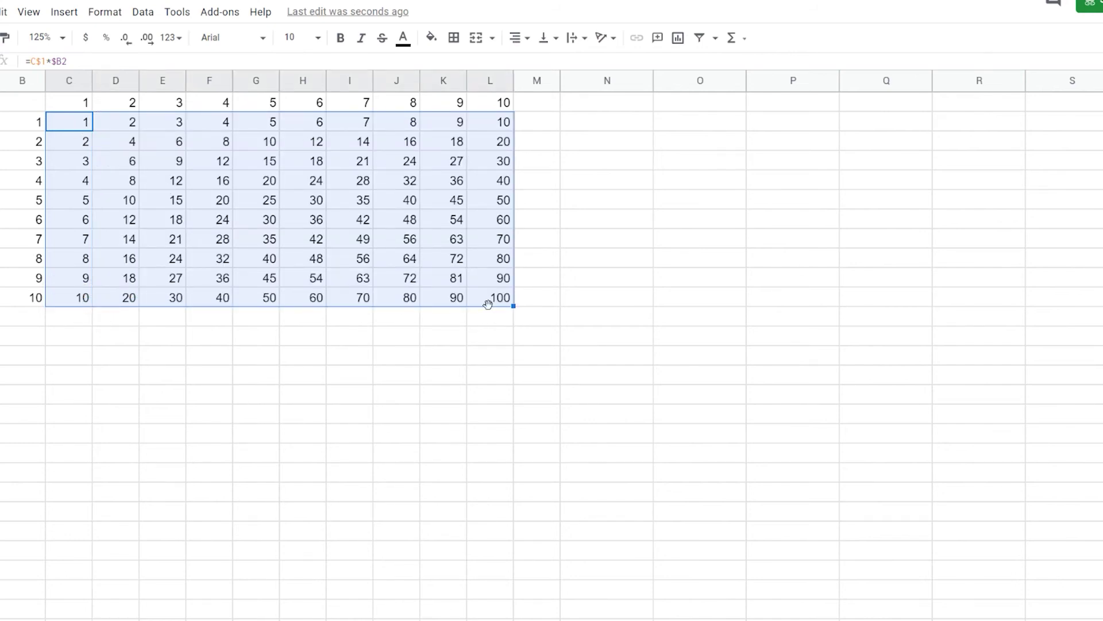
# Verify L11's formula against L1 and B11, then review the C2 formula over the grid
pyautogui.click(496, 304)
pyautogui.click(492, 103)
pyautogui.click(494, 298)
pyautogui.click(39, 298)
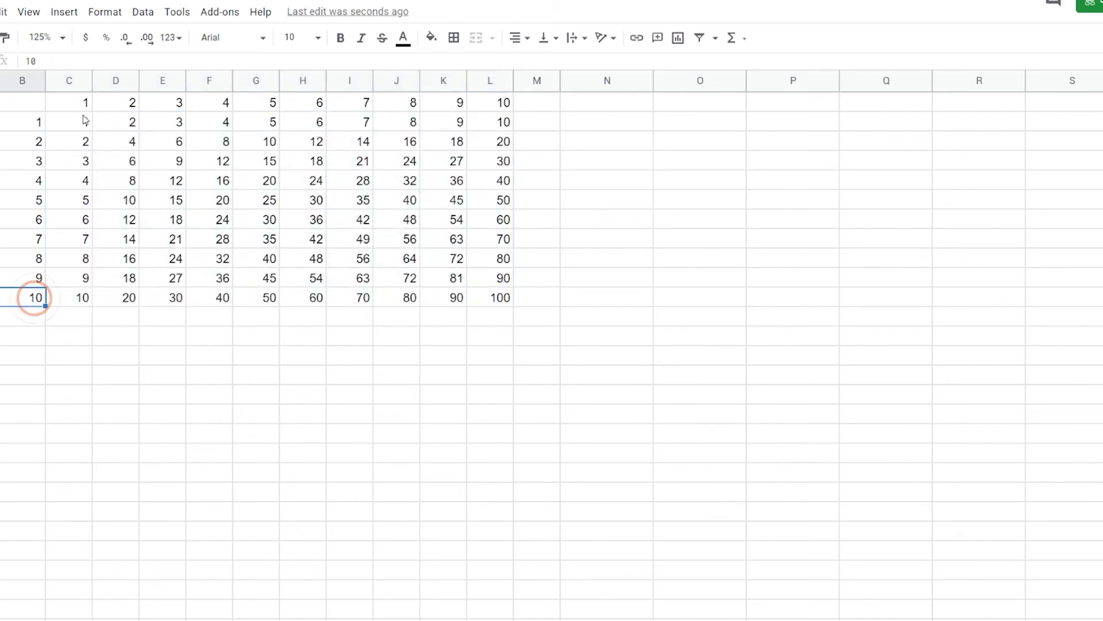
pyautogui.moveTo(63, 120); pyautogui.dragTo(485, 308)
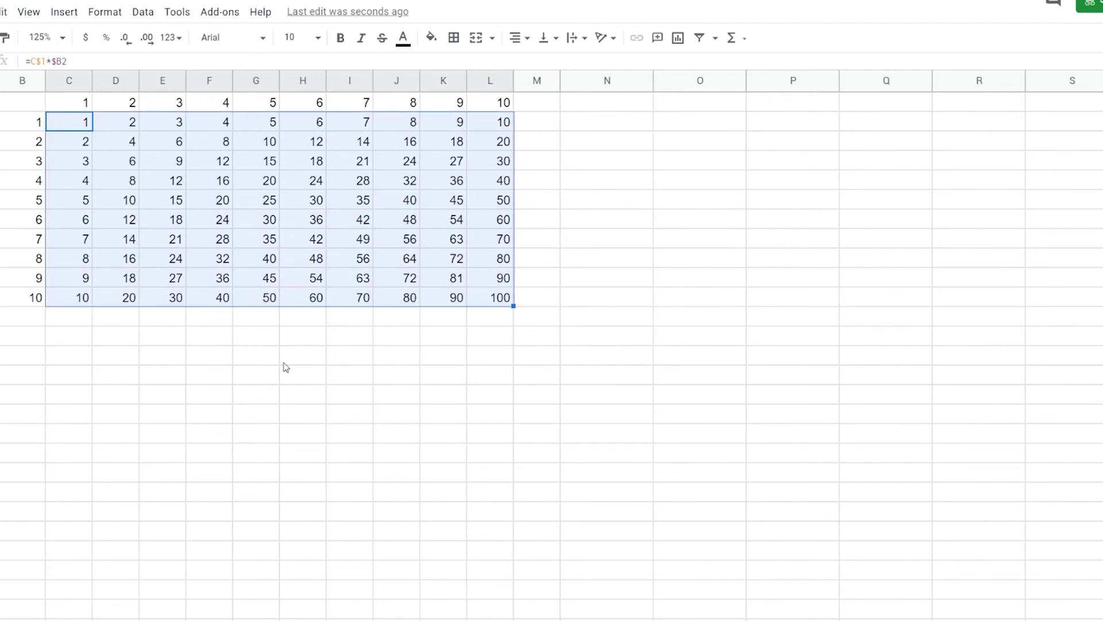
pyautogui.doubleClick(32, 62)
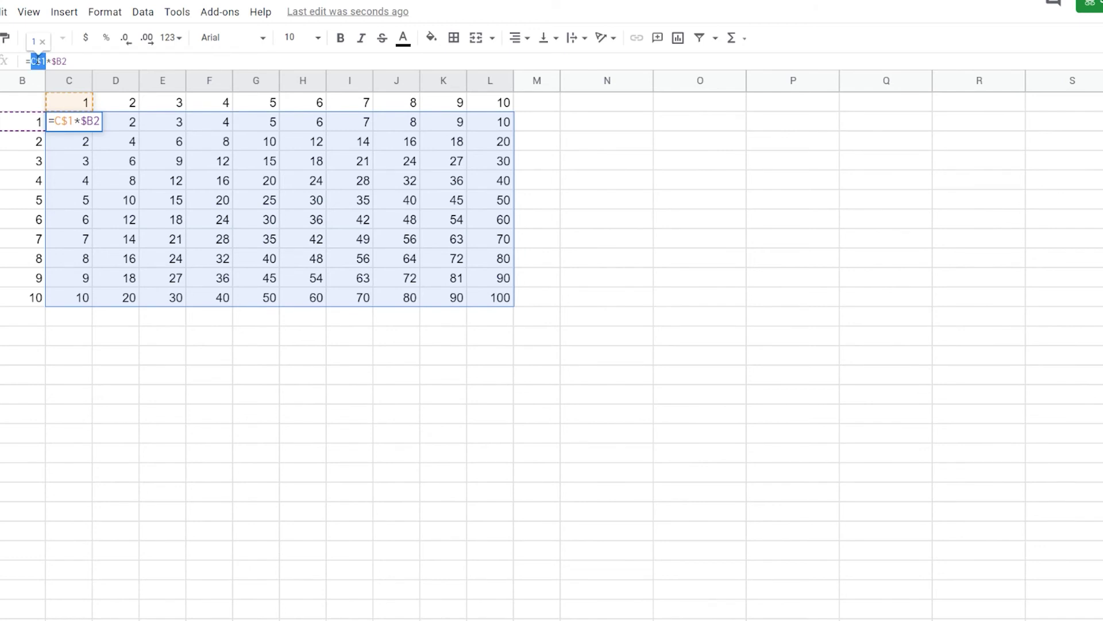
pyautogui.click(211, 353)
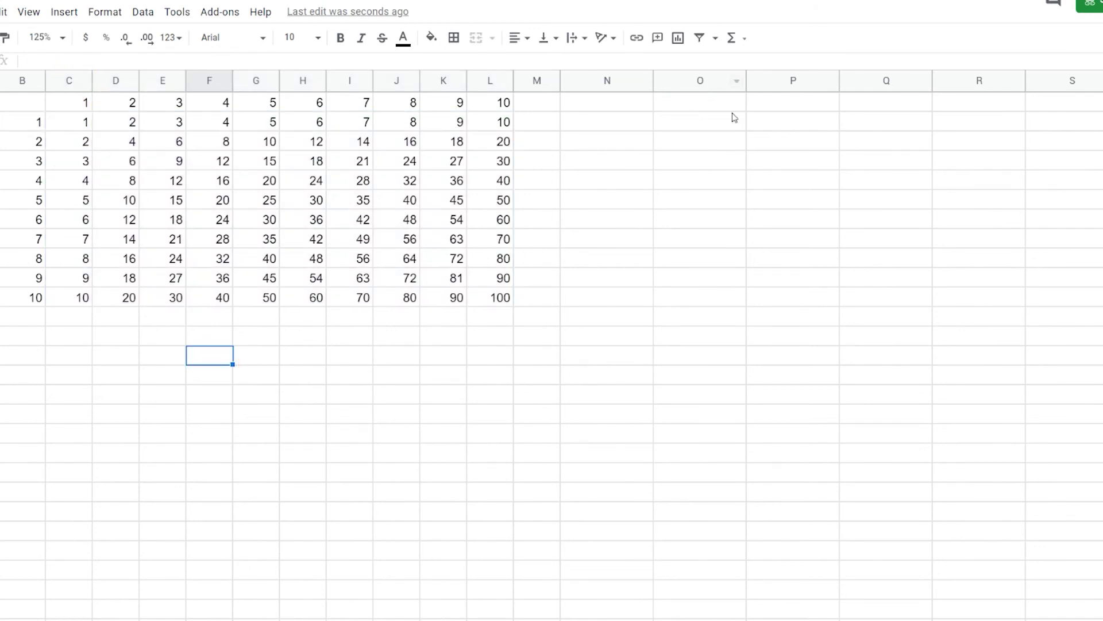
# Label N1 'Multiplier:', correcting the misspelled 'Multipler:'
pyautogui.click(694, 103)
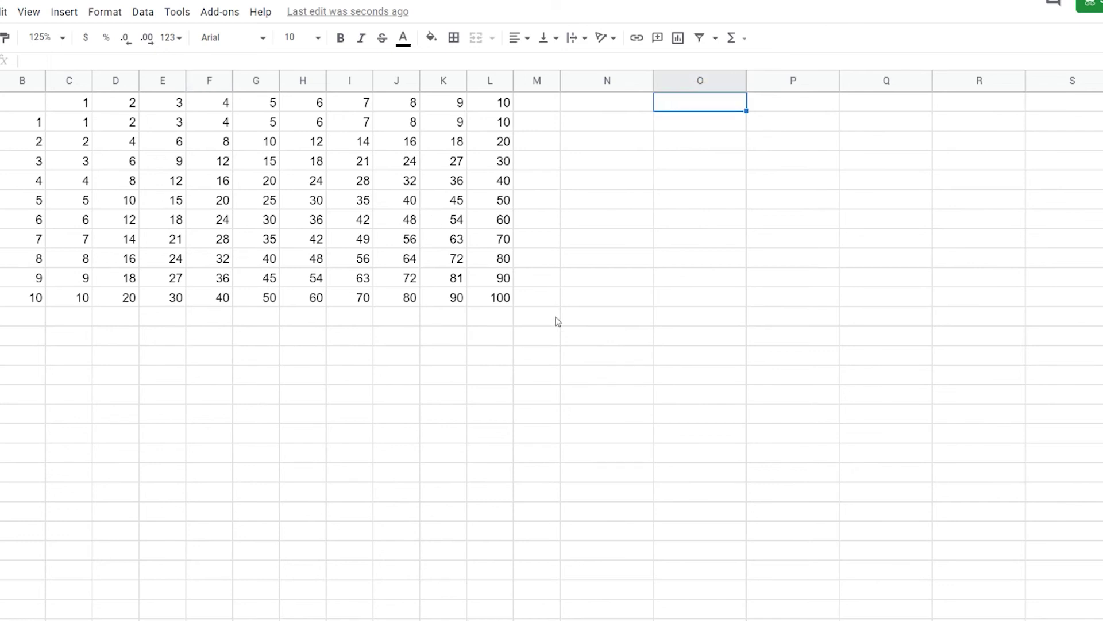
pyautogui.press('Left')
pyautogui.write('Mul')
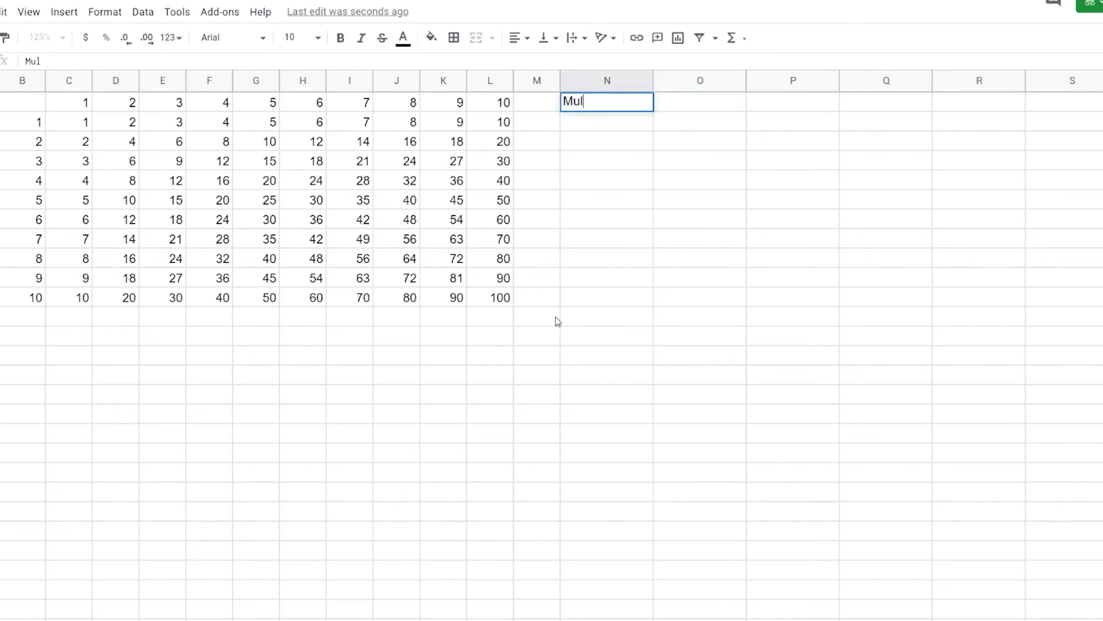
pyautogui.write('tipler:')
pyautogui.press('Tab')
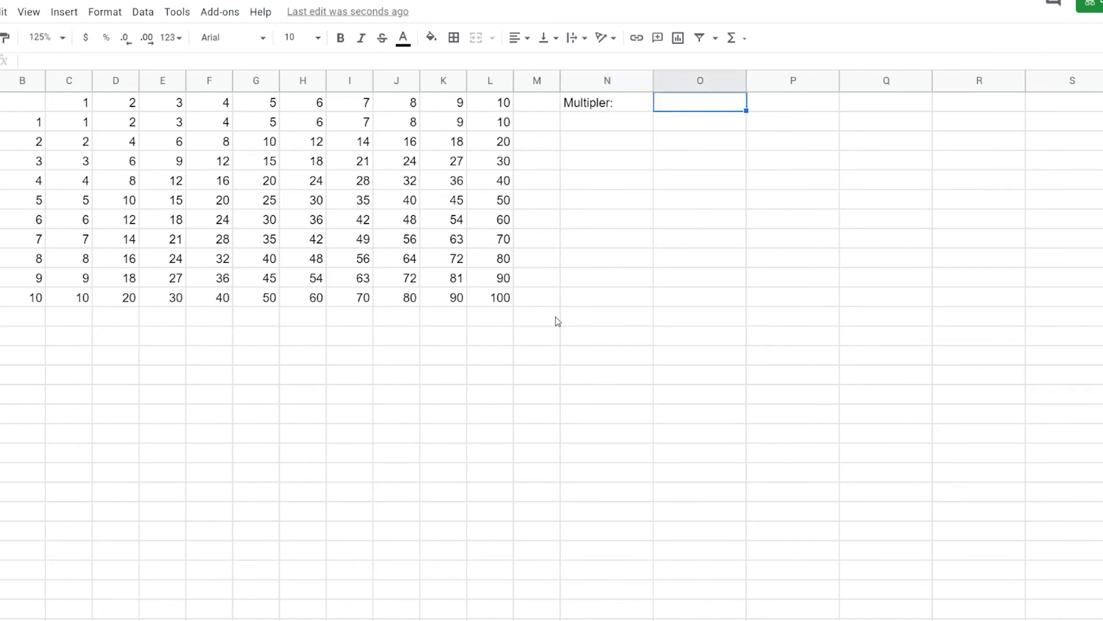
pyautogui.click(602, 81)
pyautogui.click(601, 103)
pyautogui.write('i')
pyautogui.press('Tab')
# Enter the multiplier value in O1, changing 2.2 to 1.2
pyautogui.write('2.2')
pyautogui.press('Return')
pyautogui.click(715, 105)
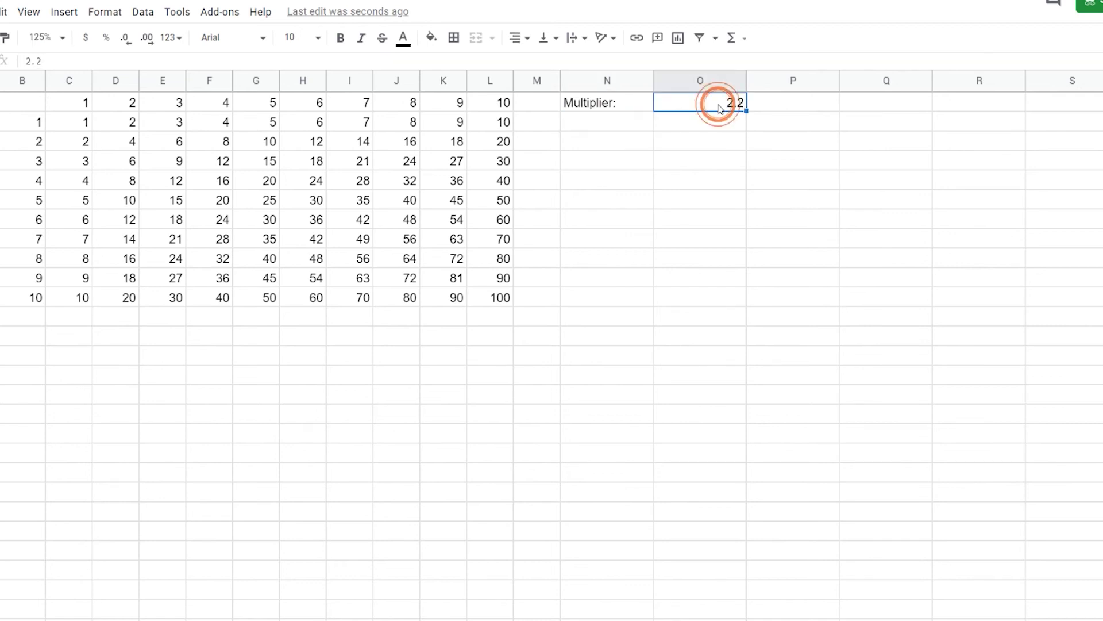
pyautogui.write('1.2')
pyautogui.press('Return')
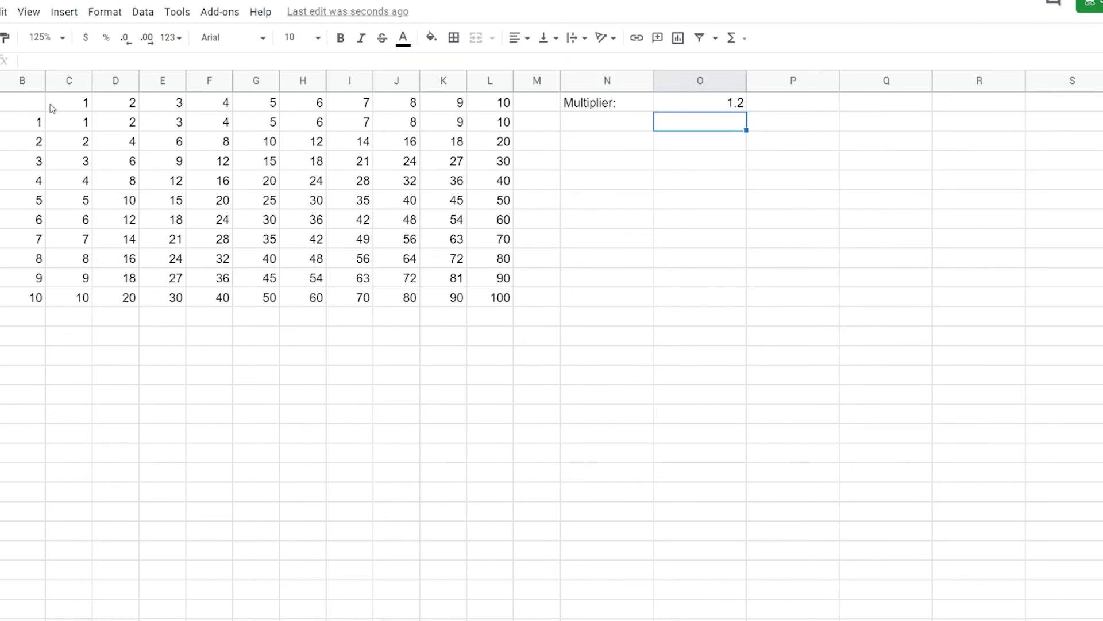
# Append *O1 to C2's formula, correcting the mistyped O2
pyautogui.doubleClick(73, 119)
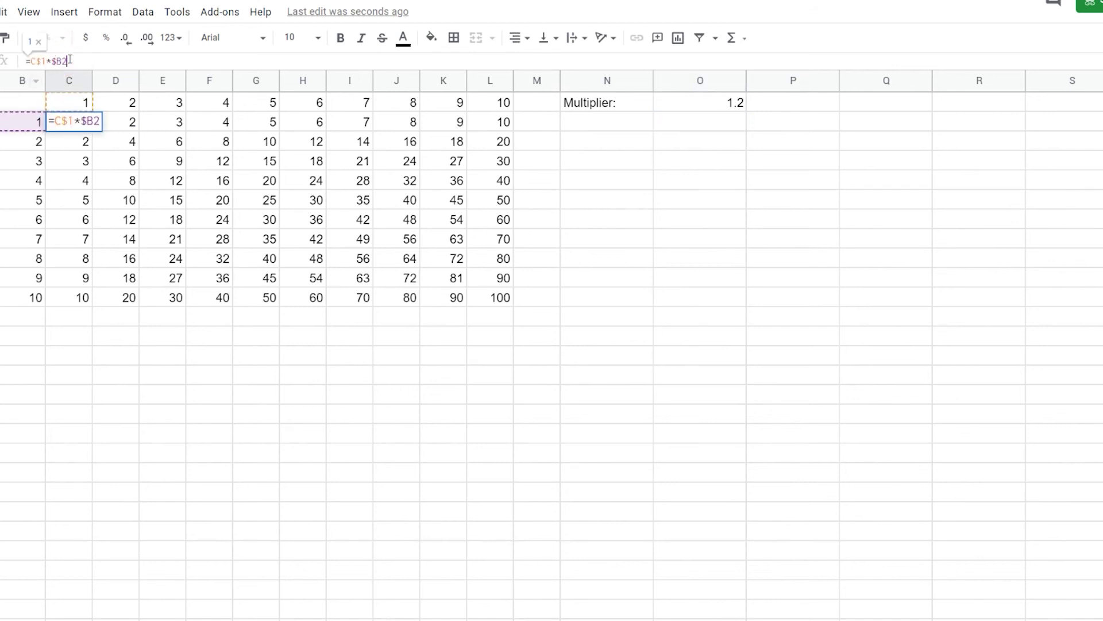
pyautogui.write('*')
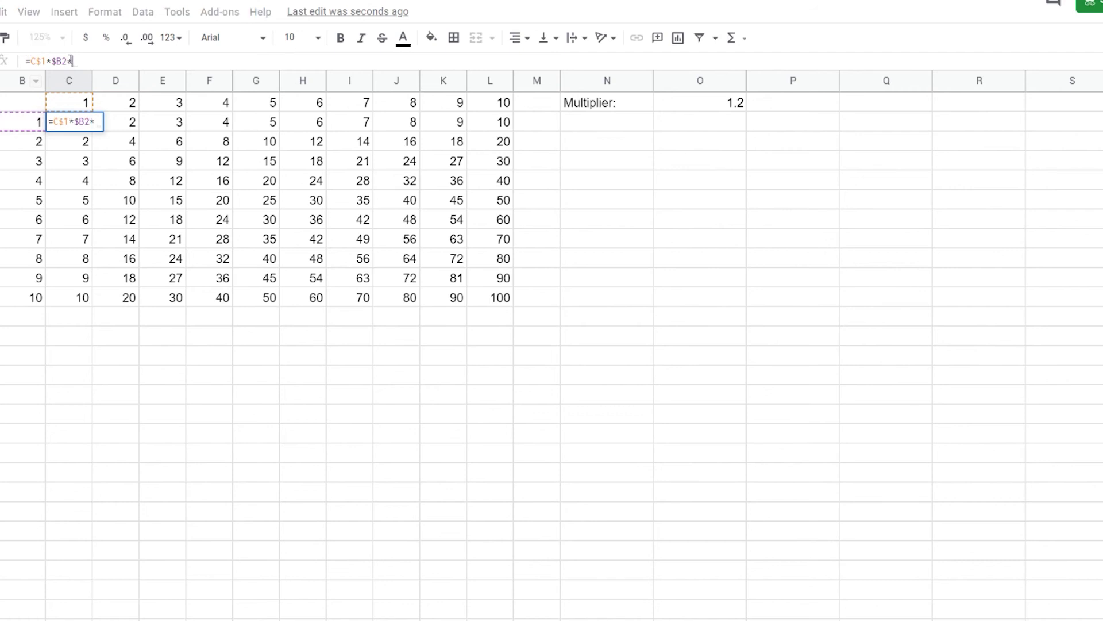
pyautogui.write('O2')
pyautogui.click(71, 60)
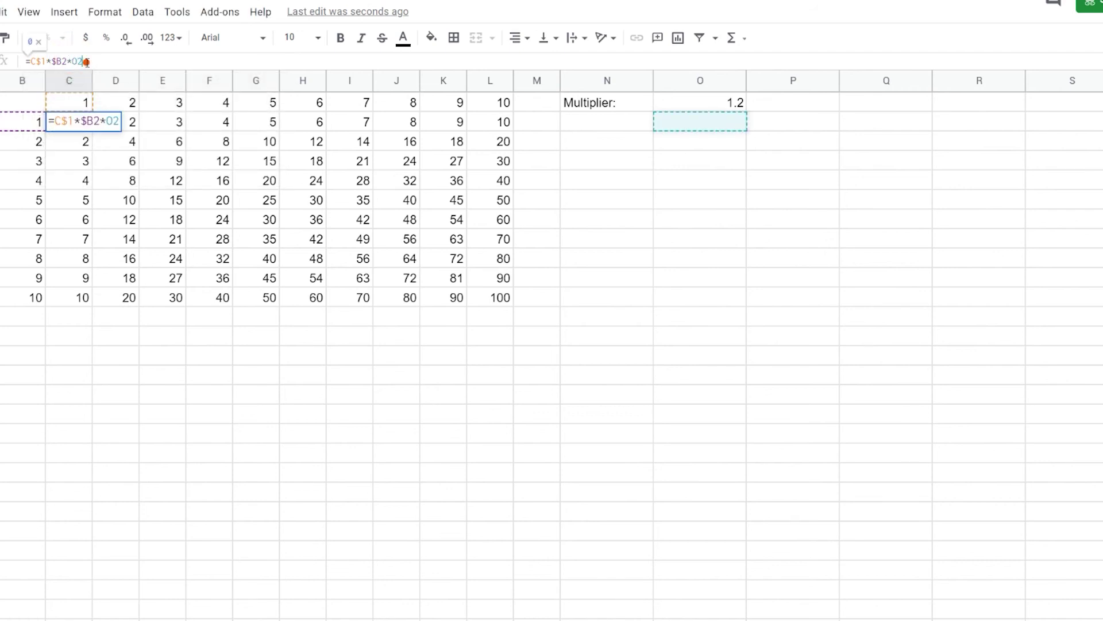
pyautogui.click(87, 62)
pyautogui.press('BackSpace')
pyautogui.write('1')
pyautogui.press('Return')
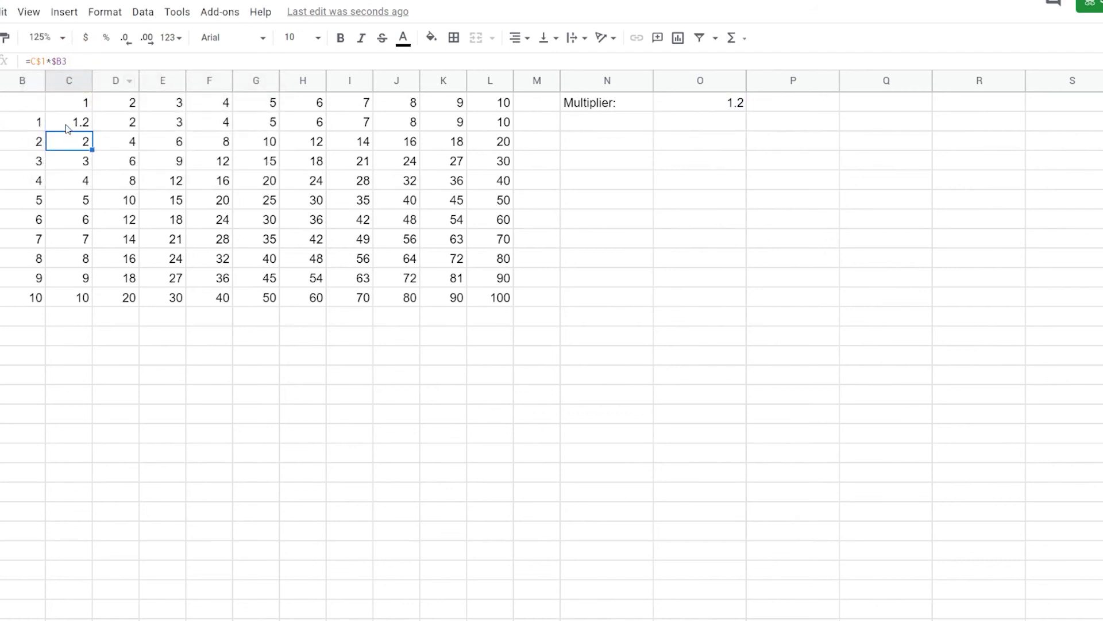
pyautogui.click(65, 124)
# Lock the multiplier reference as $O$1 so C2 reads =C$1*$B2*$O$1
pyautogui.click(37, 61)
pyautogui.moveTo(37, 60); pyautogui.dragTo(62, 61)
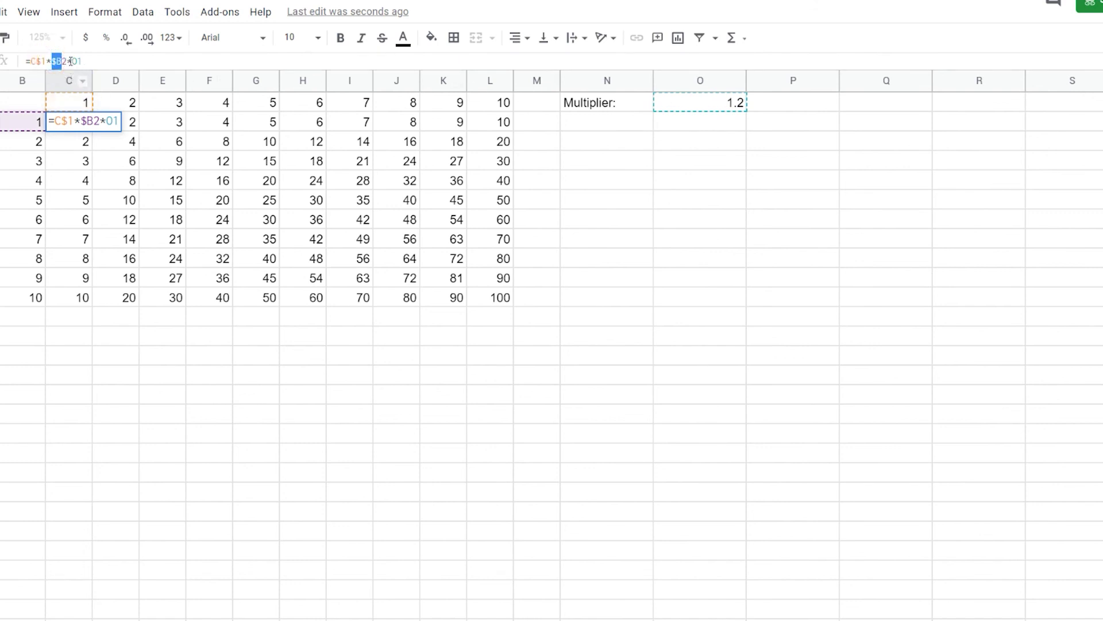
pyautogui.click(73, 57)
pyautogui.write('$')
pyautogui.press('Right')
pyautogui.write('$')
pyautogui.press('Return')
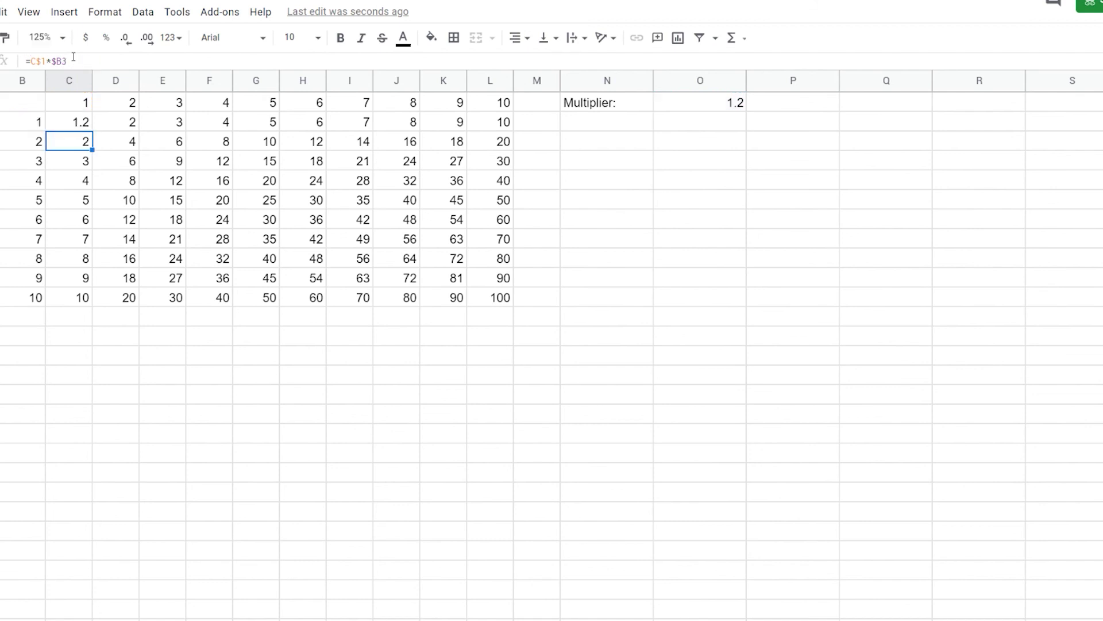
# Fill the scaled C2 formula across the whole C2:L11 grid
pyautogui.click(80, 123)
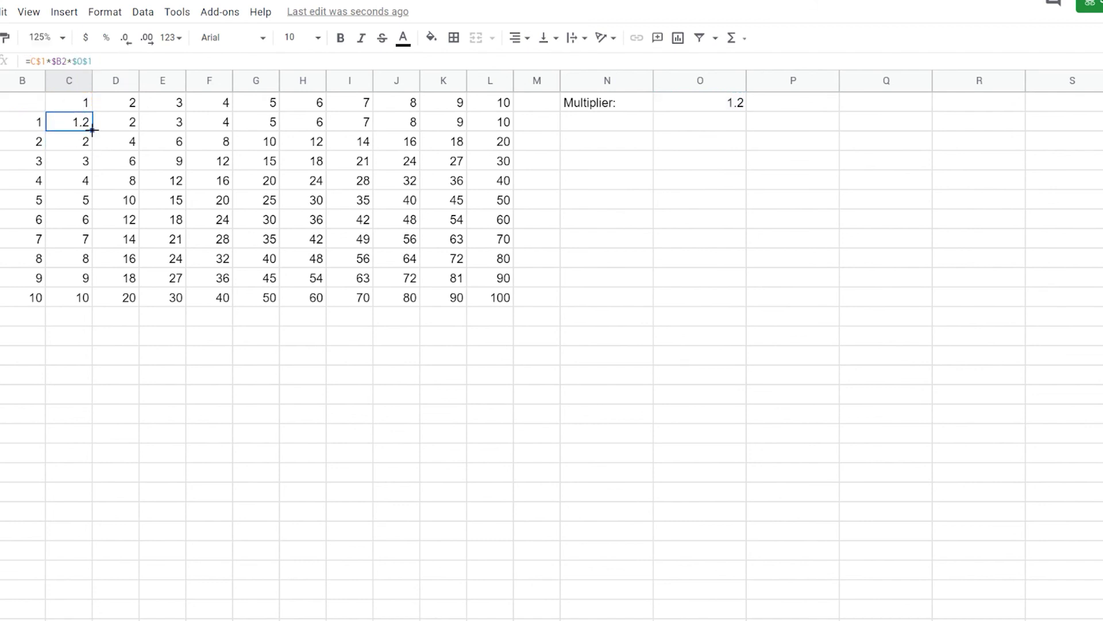
pyautogui.moveTo(92, 130); pyautogui.dragTo(504, 312)
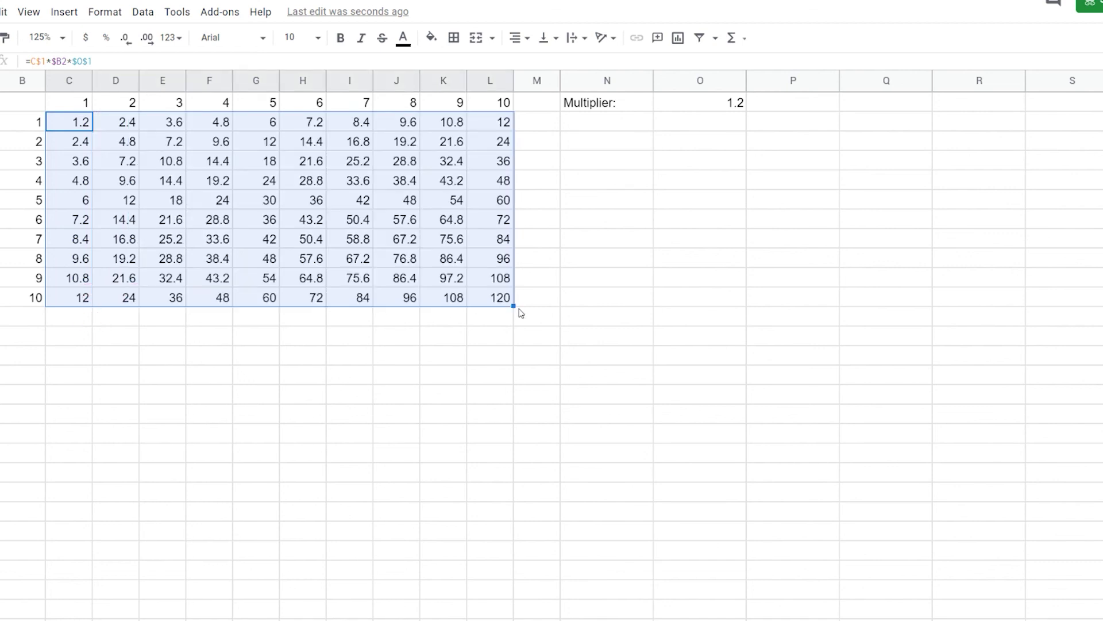
pyautogui.click(521, 312)
# Check L11's formula against L1 and B11, confirming $O$1 stays locked and L11 shows 120
pyautogui.click(497, 102)
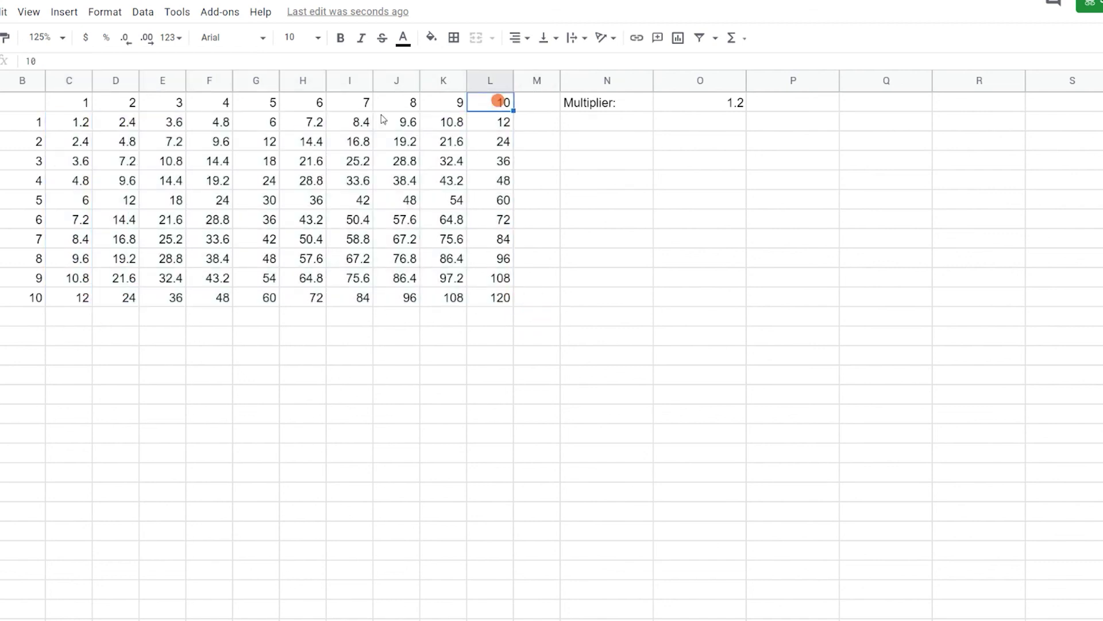
pyautogui.click(26, 299)
pyautogui.click(494, 297)
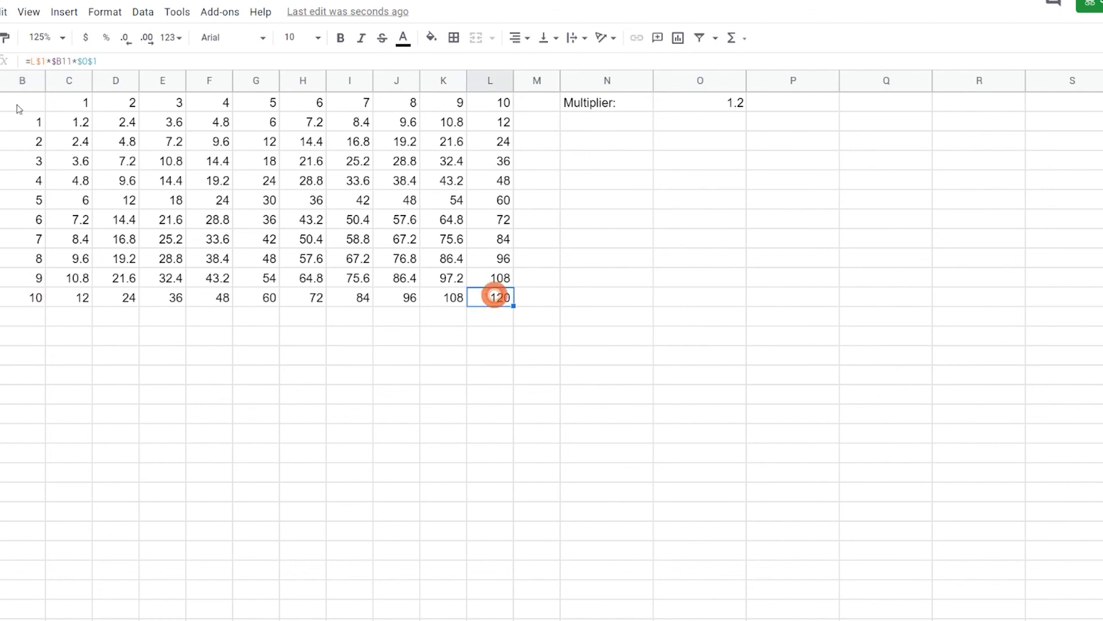
pyautogui.click(75, 61)
pyautogui.doubleClick(86, 61)
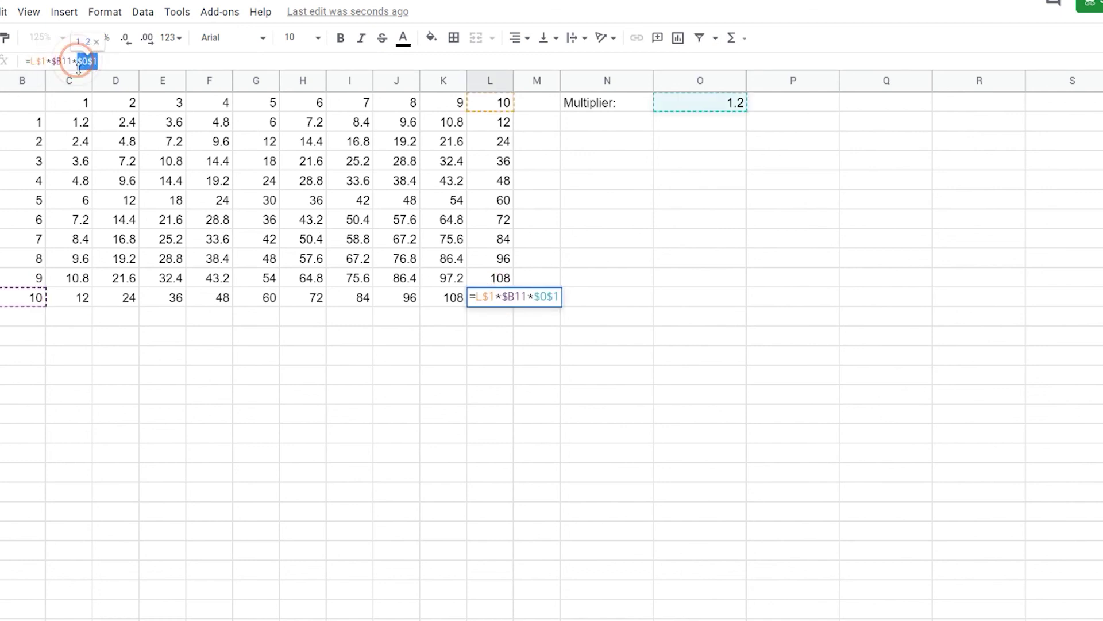
pyautogui.click(31, 62)
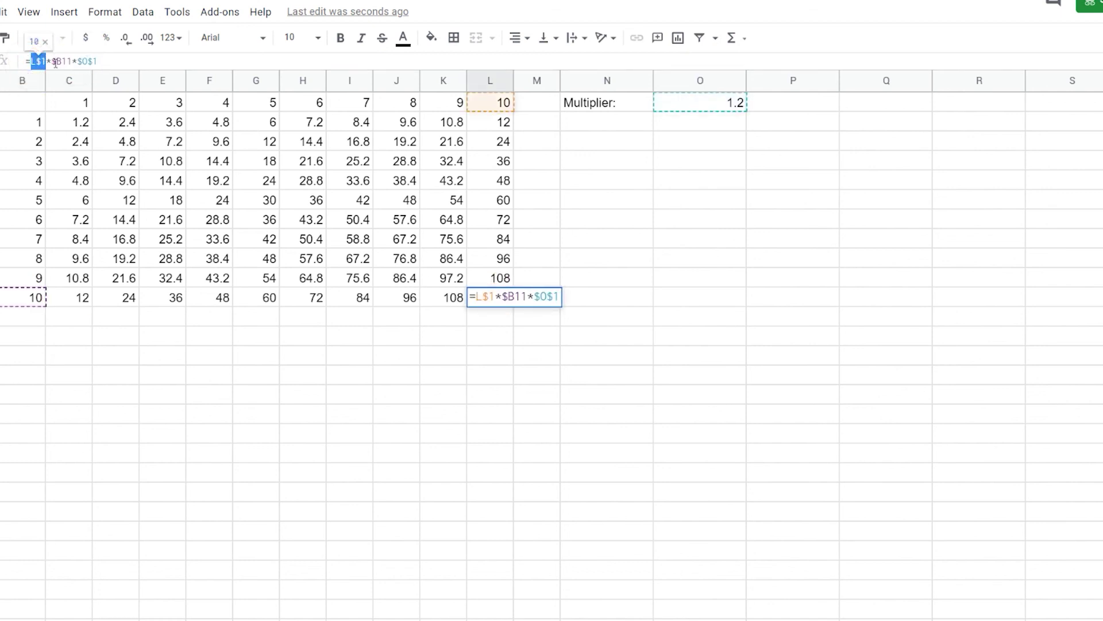
pyautogui.click(51, 61)
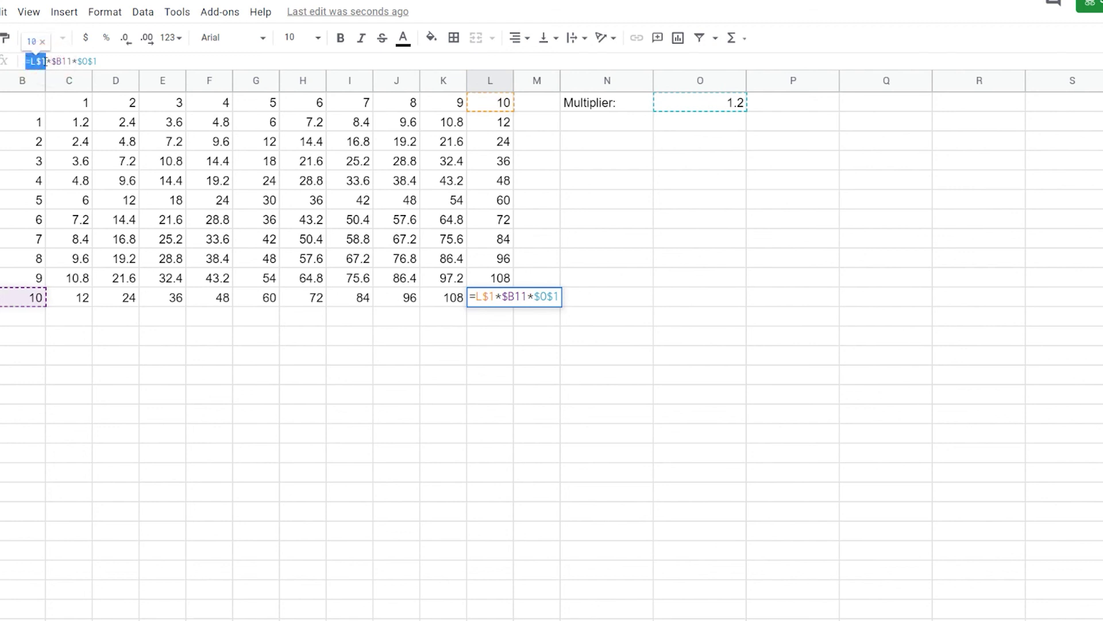
pyautogui.moveTo(52, 61); pyautogui.dragTo(76, 61)
pyautogui.click(500, 375)
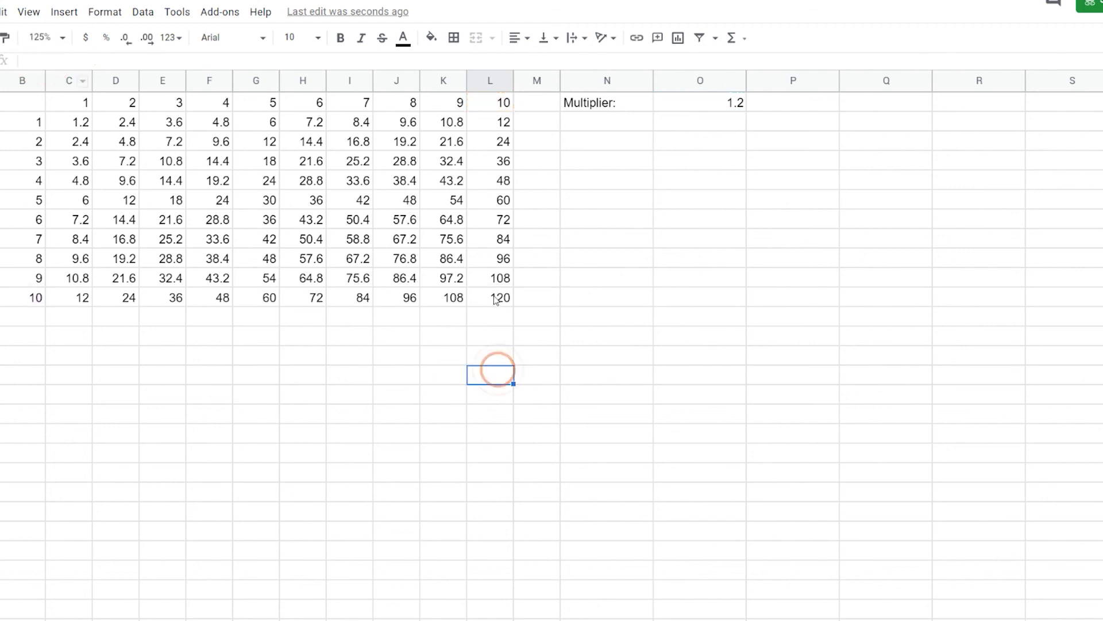
pyautogui.click(499, 296)
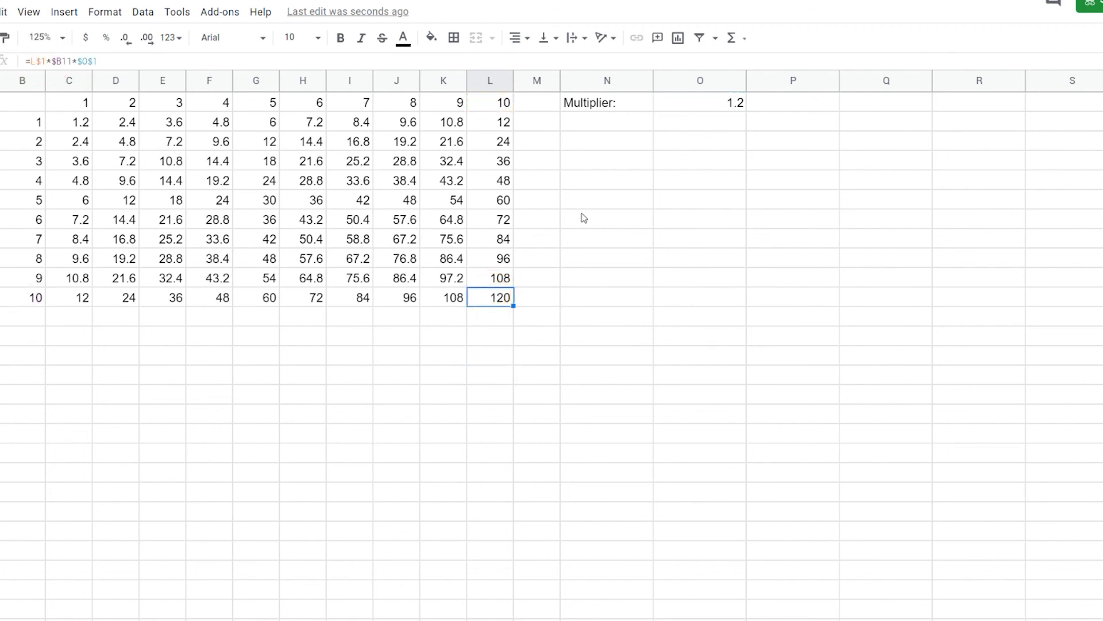